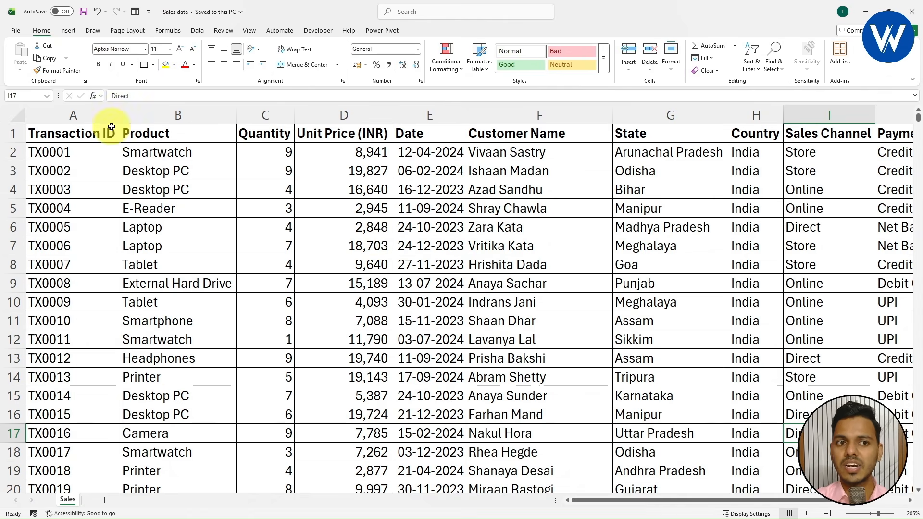
Review the Sales sheet's columns from Transaction ID through State
{"action": "left_click", "coordinate": [89, 119]}
{"action": "left_click", "coordinate": [177, 115]}
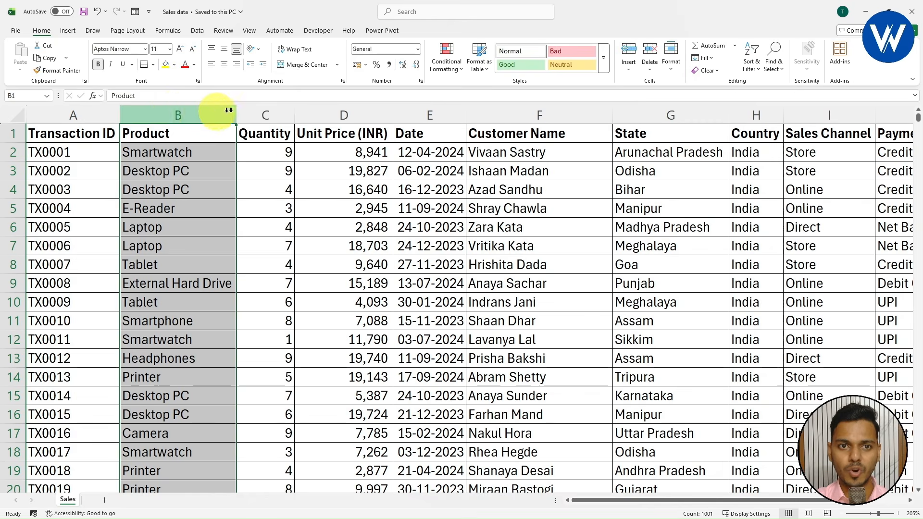
{"action": "left_click", "coordinate": [254, 115]}
{"action": "left_click", "coordinate": [338, 114]}
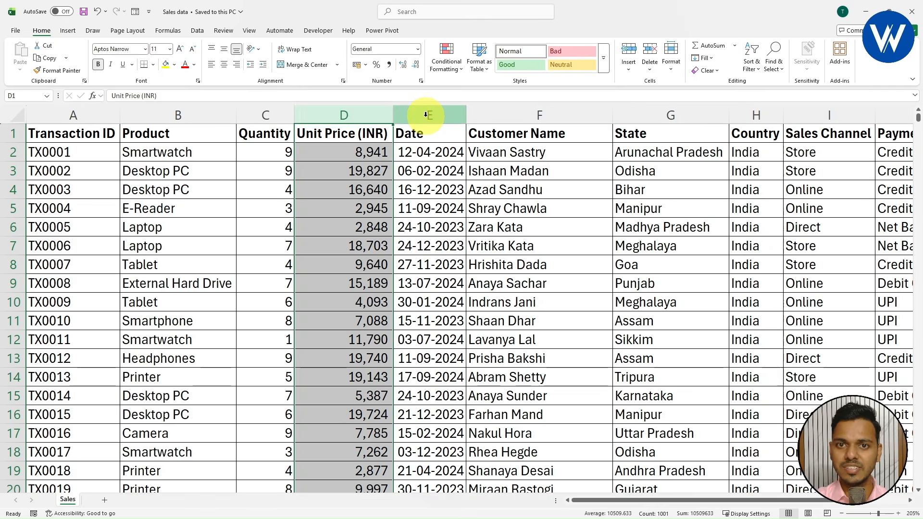
{"action": "left_click", "coordinate": [425, 114]}
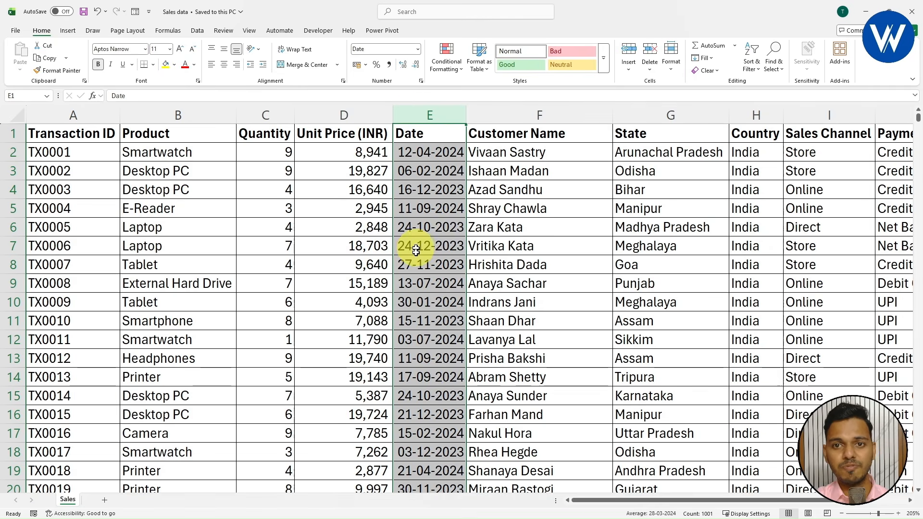
{"action": "left_click", "coordinate": [749, 365]}
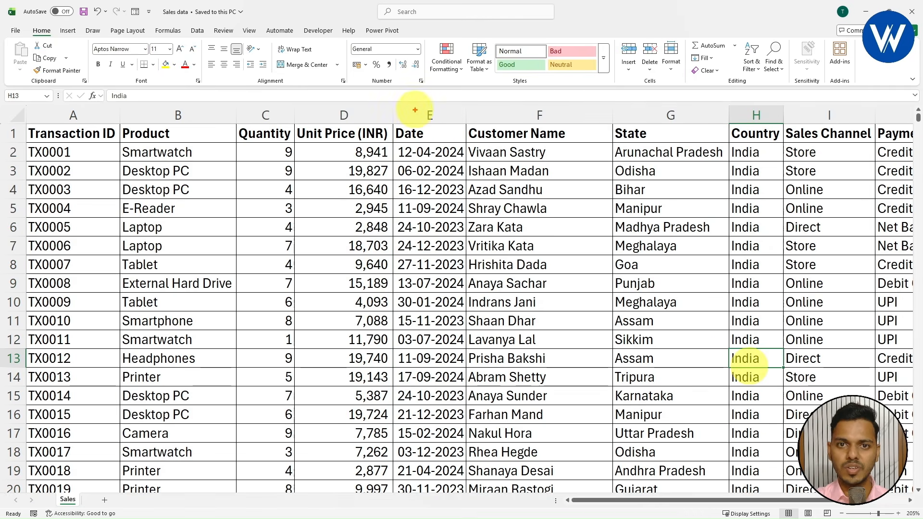
{"action": "mouse_move", "coordinate": [392, 107]}
{"action": "left_mouse_down"}
{"action": "mouse_move", "coordinate": [473, 323]}
{"action": "mouse_move", "coordinate": [467, 464]}
{"action": "left_mouse_up"}
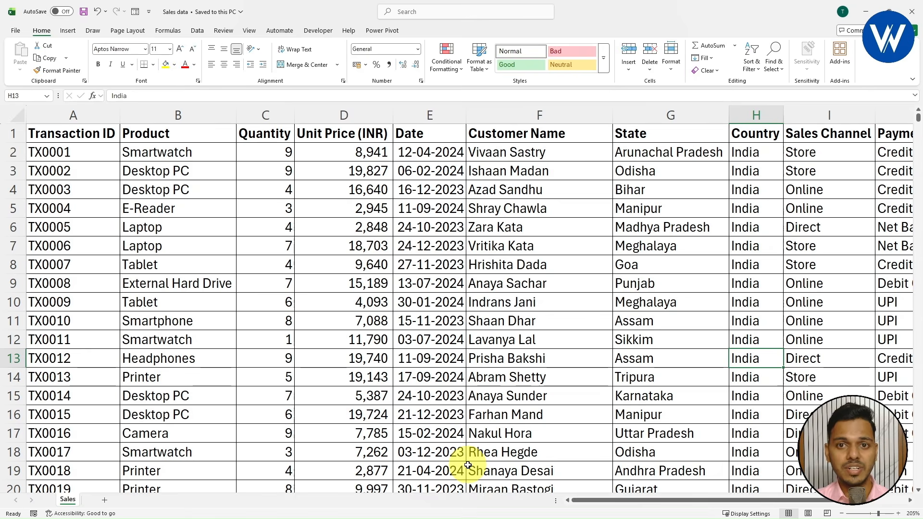
{"action": "left_click", "coordinate": [536, 113]}
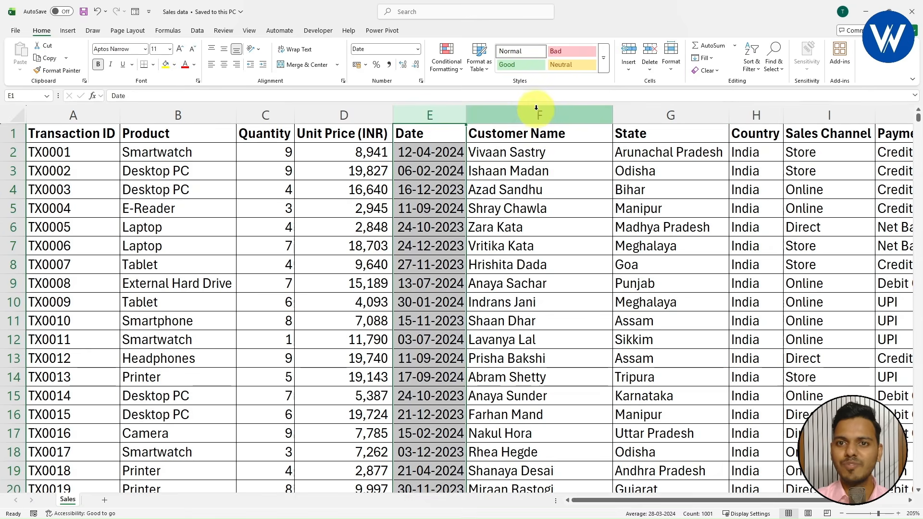
{"action": "left_click", "coordinate": [669, 110]}
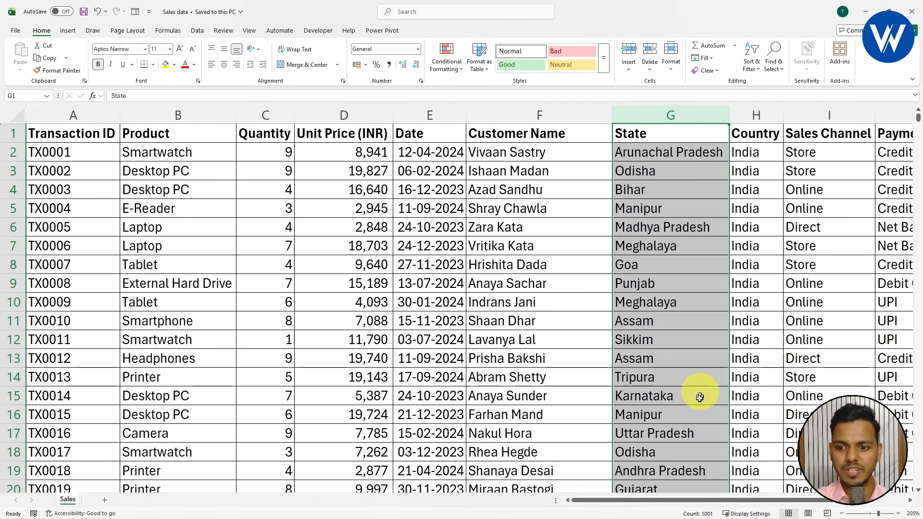
Review the Country, Sales Channel, Payment Type and Sales columns of the sheet
{"action": "left_click_drag", "start_coordinate": [700, 502], "coordinate": [788, 502]}
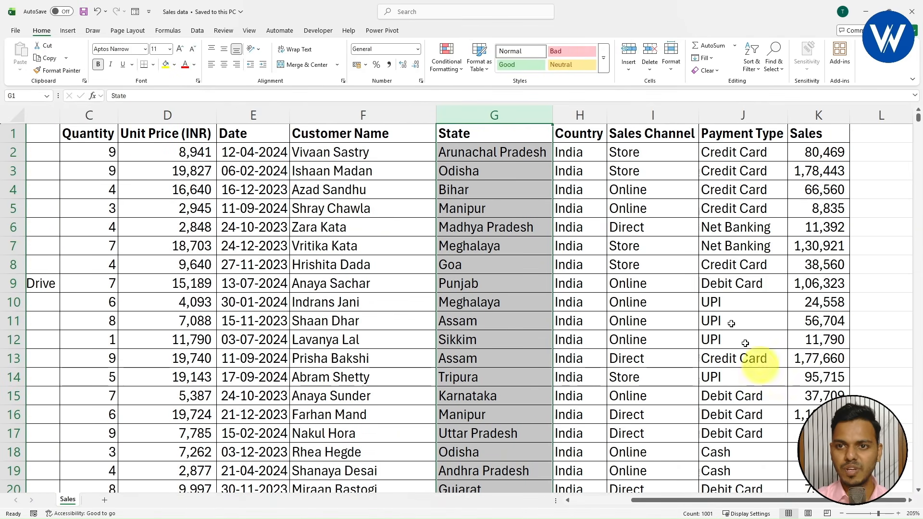
{"action": "left_click", "coordinate": [589, 114]}
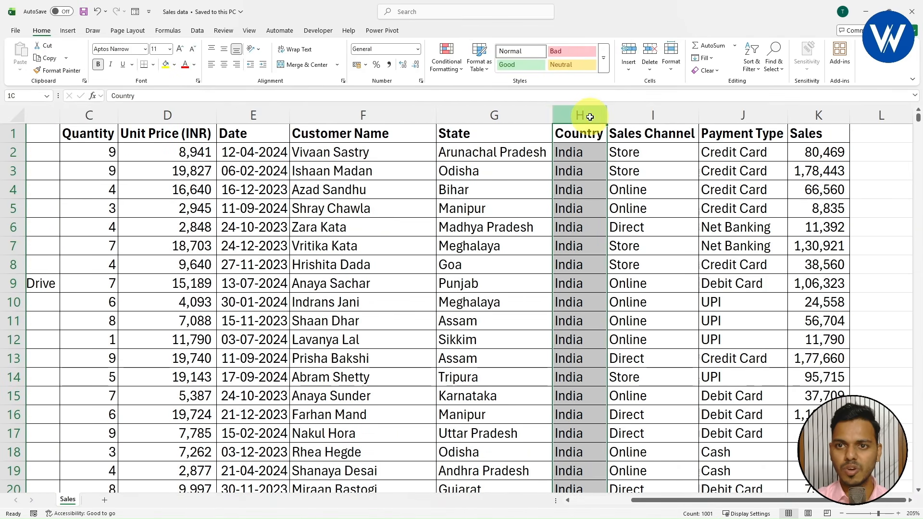
{"action": "left_click", "coordinate": [652, 115]}
{"action": "left_click", "coordinate": [726, 114]}
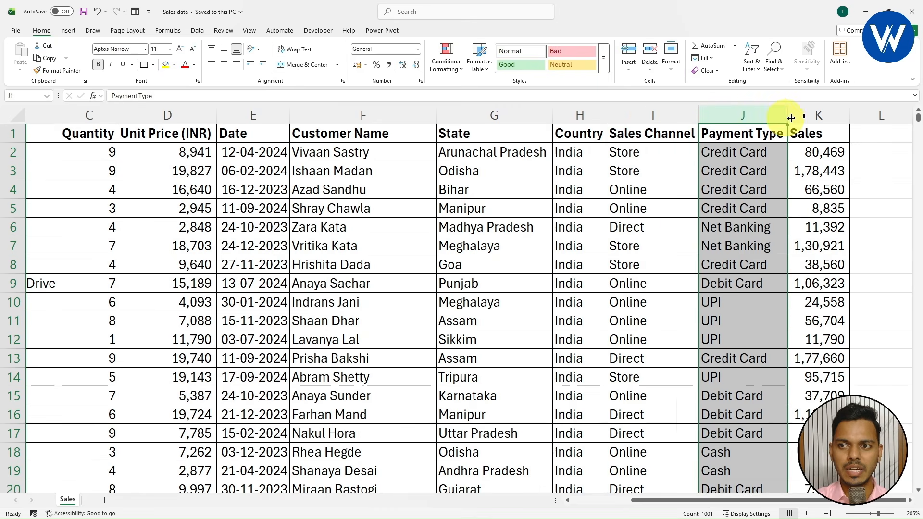
{"action": "left_click", "coordinate": [822, 115]}
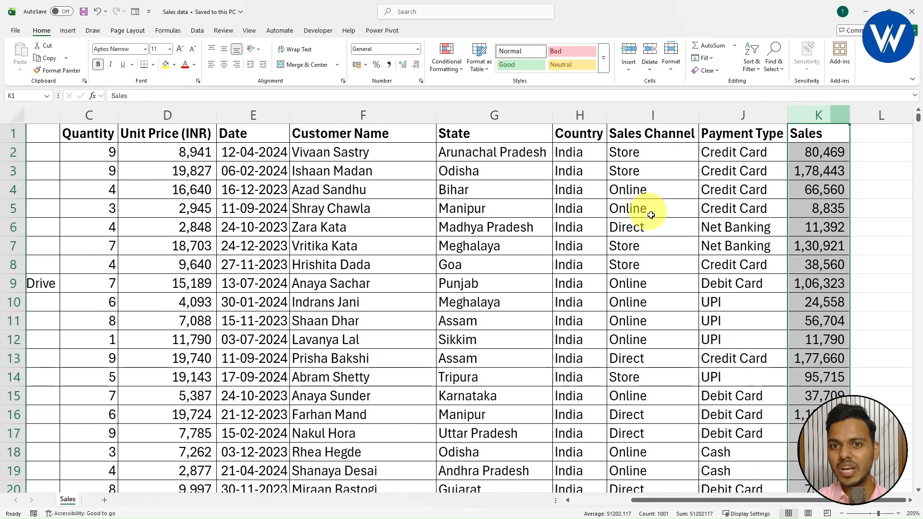
{"action": "left_click", "coordinate": [539, 227]}
{"action": "left_click_drag", "start_coordinate": [702, 500], "coordinate": [597, 500]}
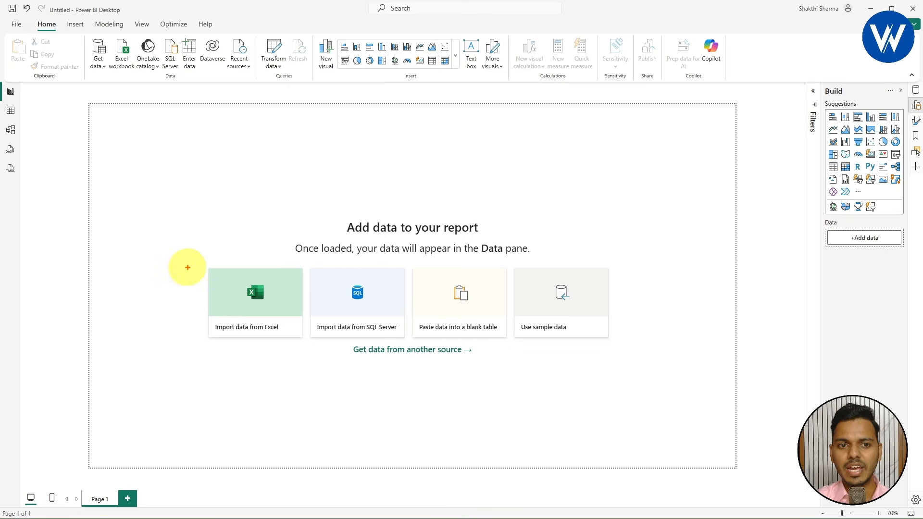
{"action": "left_click_drag", "start_coordinate": [194, 258], "coordinate": [315, 347]}
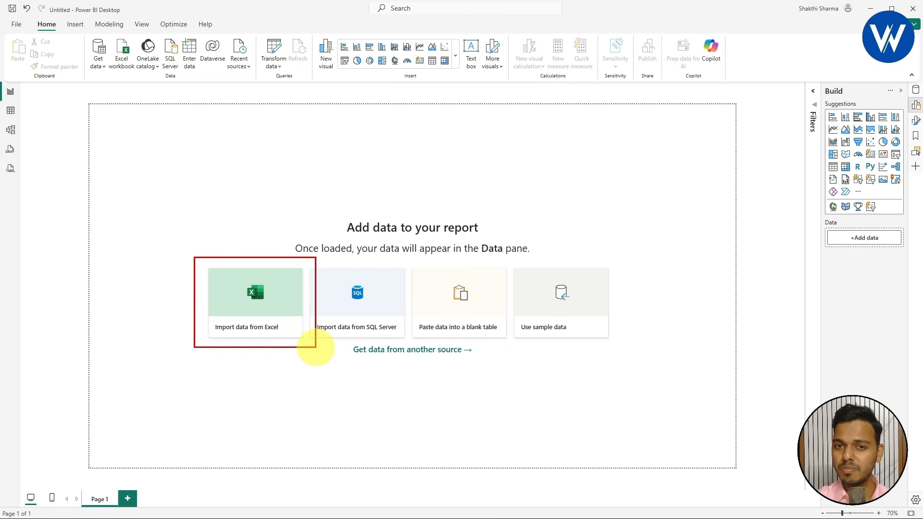
{"action": "left_click_drag", "start_coordinate": [256, 337], "coordinate": [268, 408]}
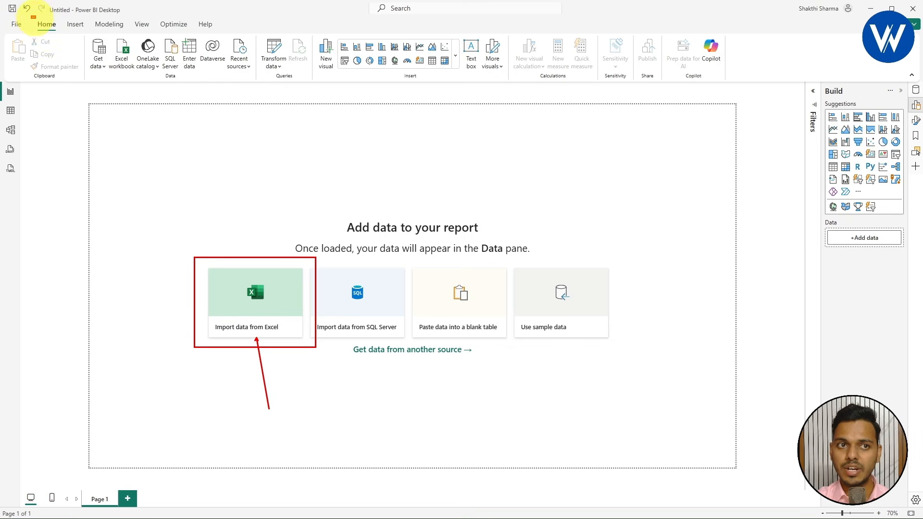
{"action": "mouse_move", "coordinate": [31, 15]}
{"action": "left_mouse_down"}
{"action": "mouse_move", "coordinate": [135, 63]}
{"action": "mouse_move", "coordinate": [140, 86]}
{"action": "mouse_move", "coordinate": [124, 81]}
{"action": "mouse_move", "coordinate": [123, 156]}
{"action": "left_mouse_up"}
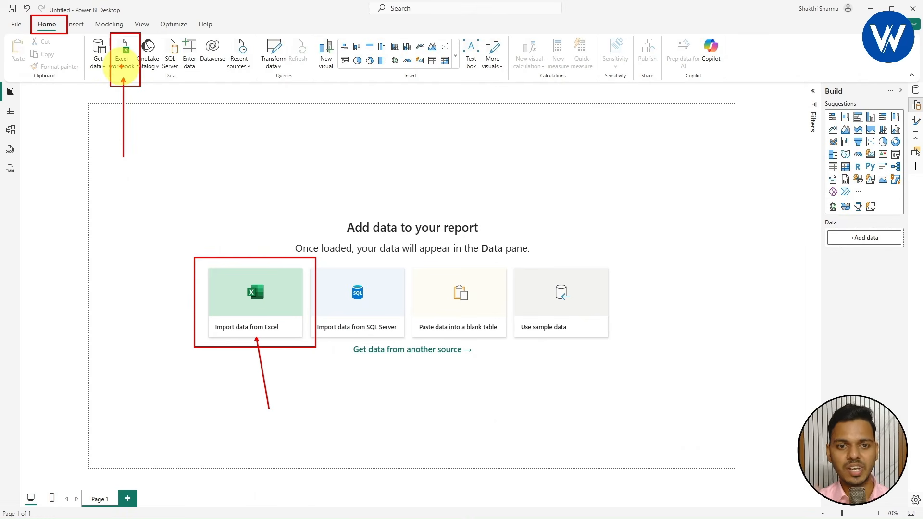
{"action": "key", "text": "Escape"}
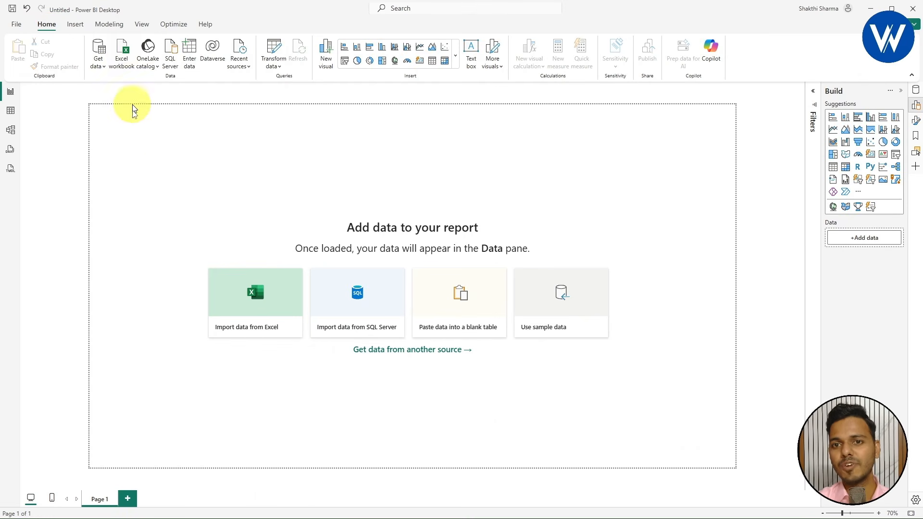
{"action": "left_click", "coordinate": [101, 68]}
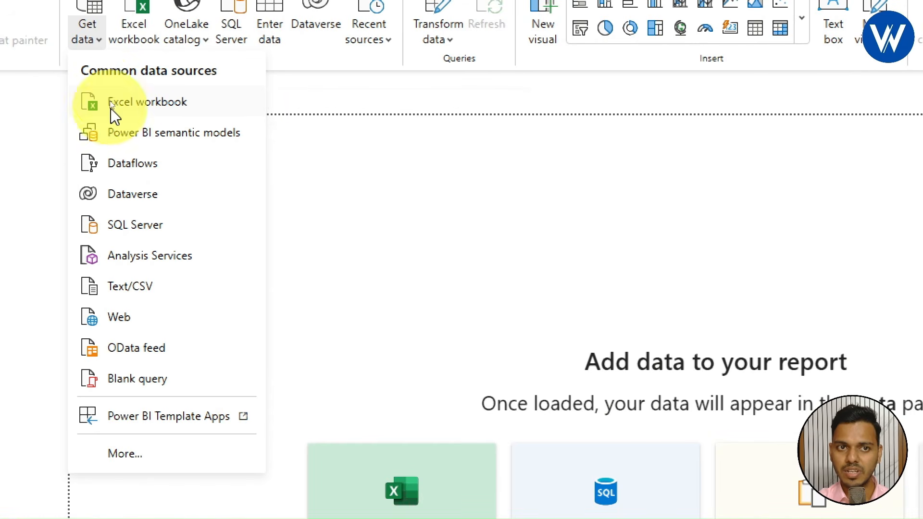
{"action": "left_click", "coordinate": [401, 252]}
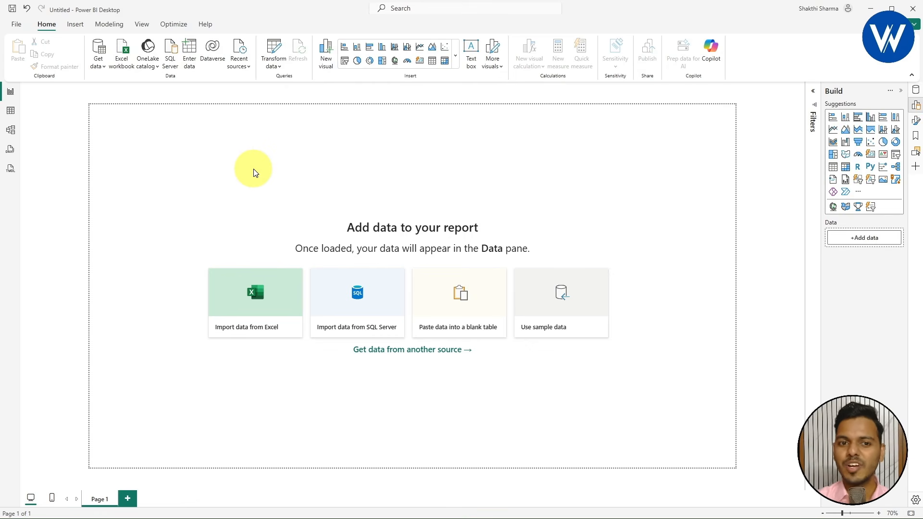
Start an Excel data import in Power BI Desktop and connect to the workbook E:\Custom Calendar\Sales data.xlsx
{"action": "left_click", "coordinate": [253, 312]}
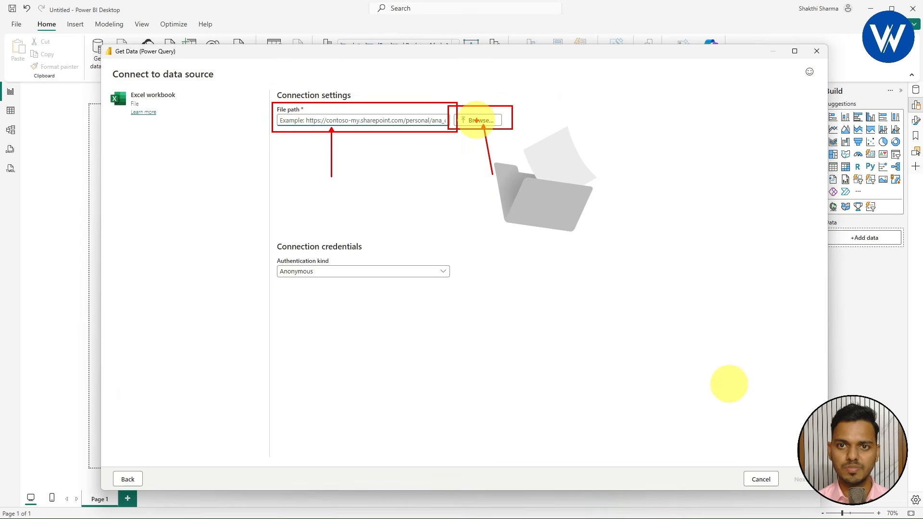
{"action": "left_click", "coordinate": [477, 121]}
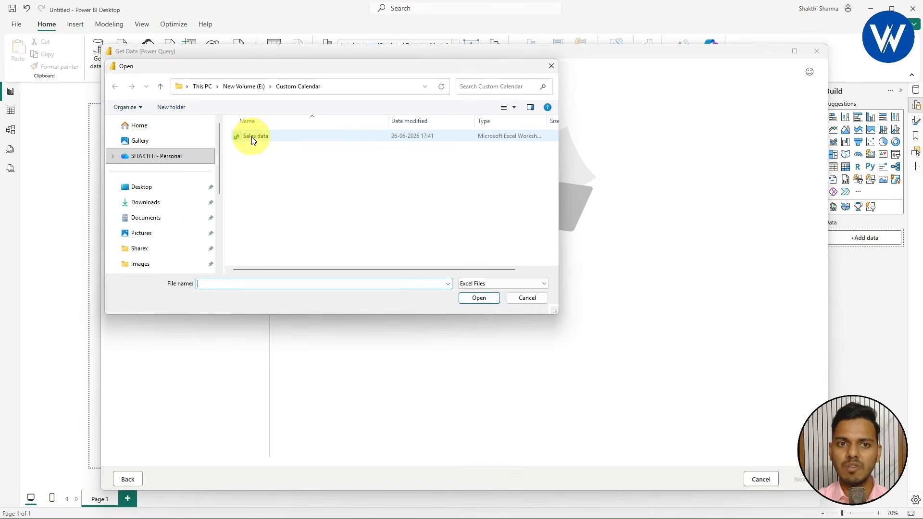
{"action": "left_click", "coordinate": [252, 137]}
{"action": "left_click", "coordinate": [479, 301]}
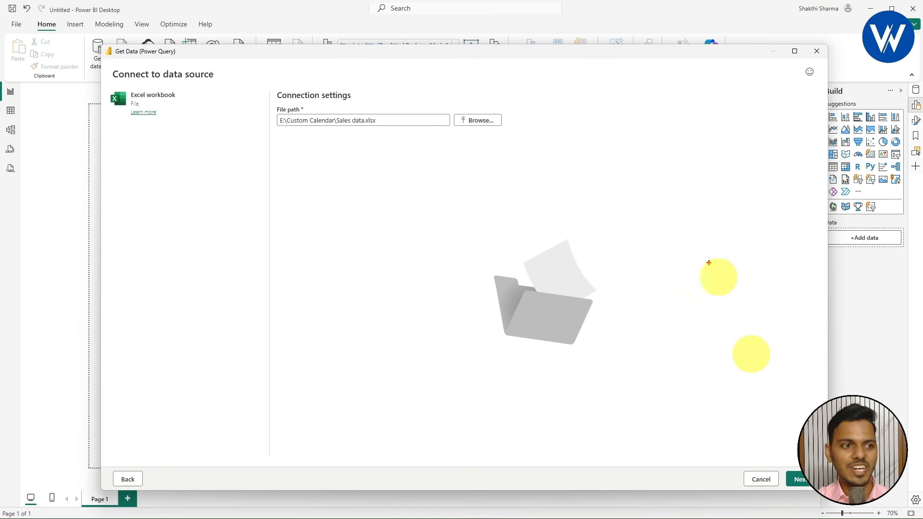
{"action": "left_click_drag", "start_coordinate": [270, 108], "coordinate": [406, 133]}
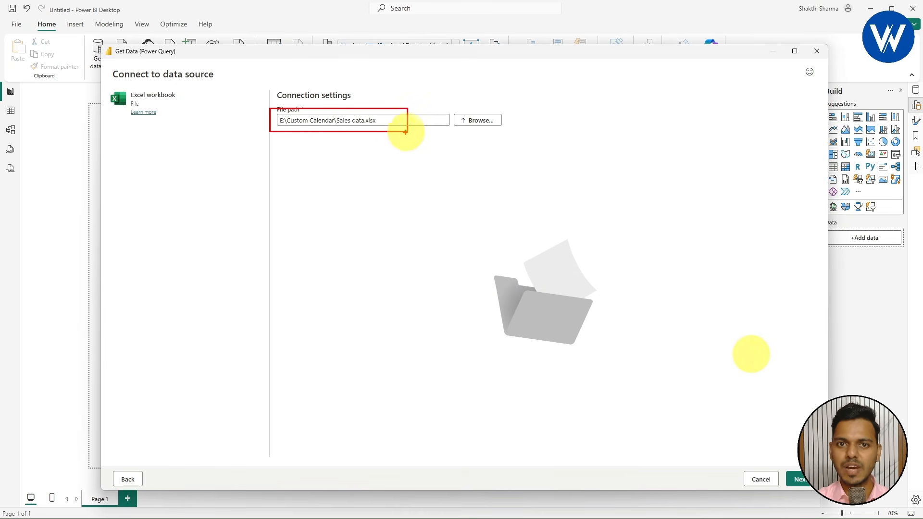
{"action": "left_click_drag", "start_coordinate": [338, 195], "coordinate": [335, 128]}
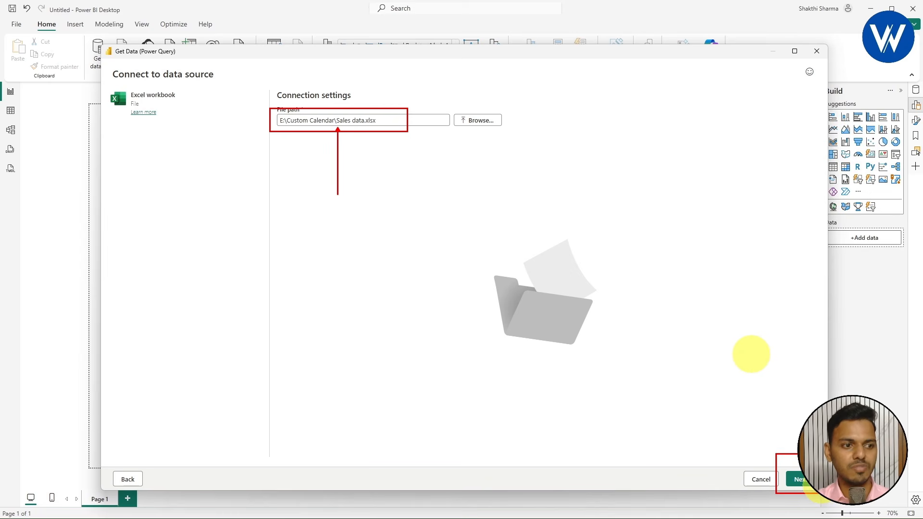
{"action": "left_click", "coordinate": [798, 479]}
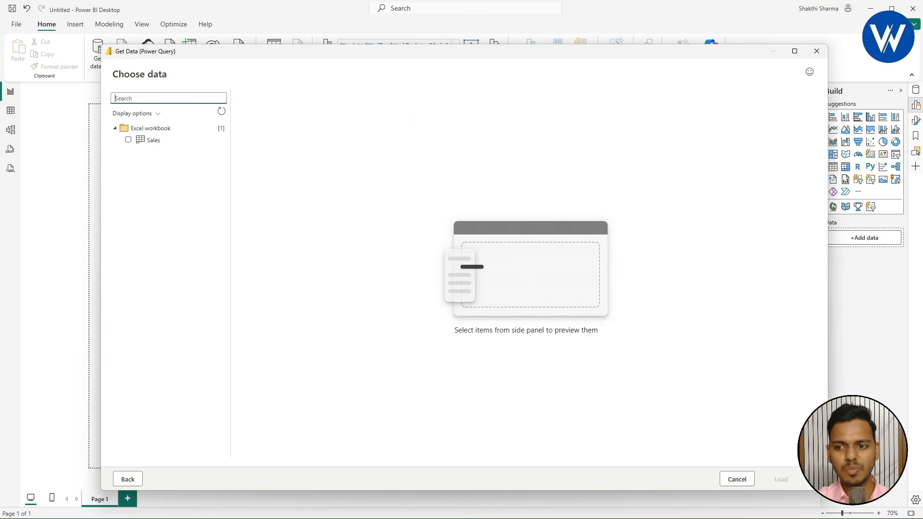
Preview the Sales sheet of the connected workbook, select it for import and load it into the report
{"action": "mouse_move", "coordinate": [239, 89]}
{"action": "left_mouse_down"}
{"action": "mouse_move", "coordinate": [570, 185]}
{"action": "mouse_move", "coordinate": [812, 453]}
{"action": "left_mouse_up"}
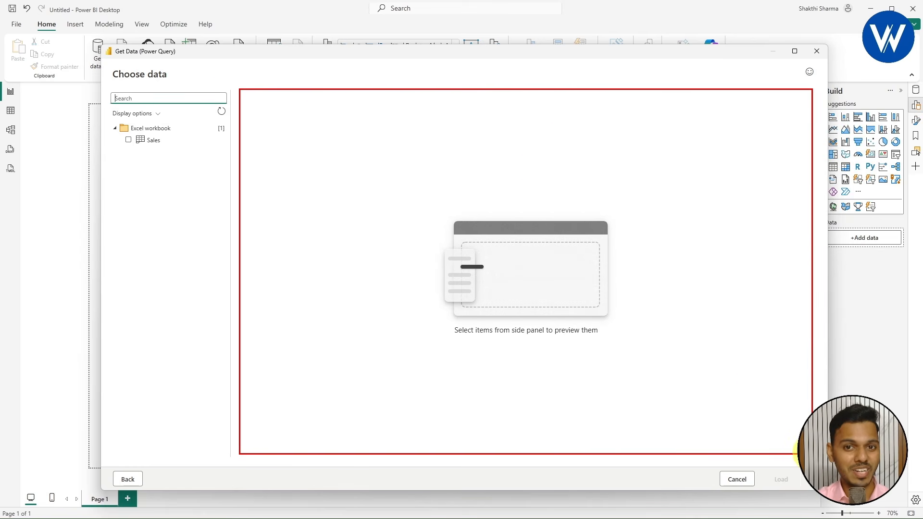
{"action": "left_click_drag", "start_coordinate": [109, 117], "coordinate": [203, 149]}
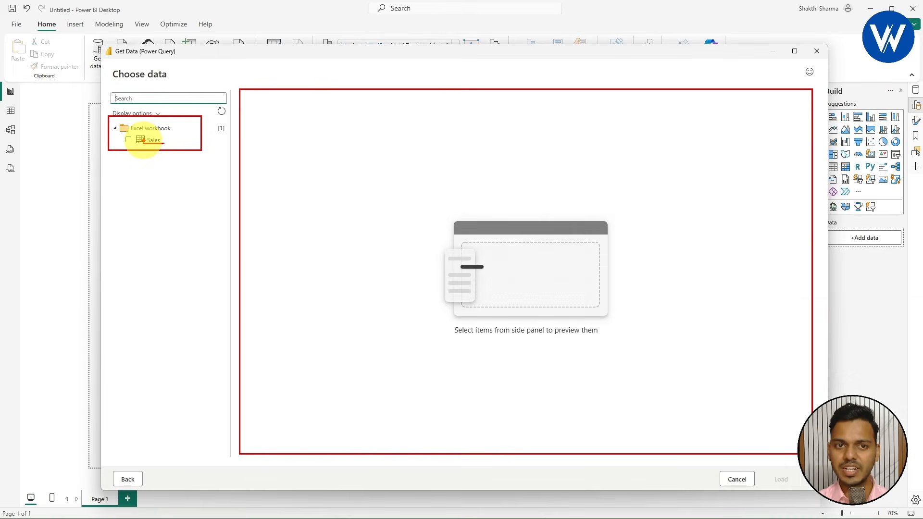
{"action": "left_click", "coordinate": [151, 140]}
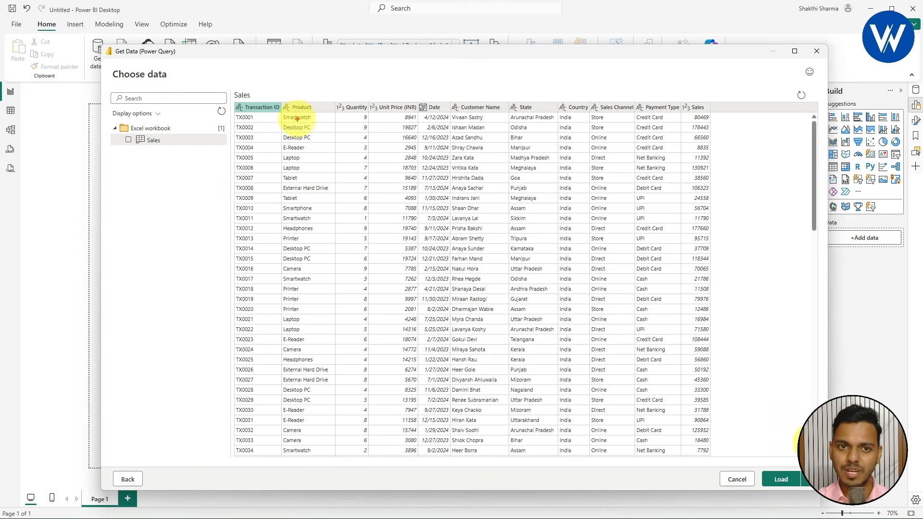
{"action": "mouse_move", "coordinate": [230, 98]}
{"action": "left_mouse_down"}
{"action": "mouse_move", "coordinate": [681, 268]}
{"action": "mouse_move", "coordinate": [746, 454]}
{"action": "mouse_move", "coordinate": [738, 456]}
{"action": "left_mouse_up"}
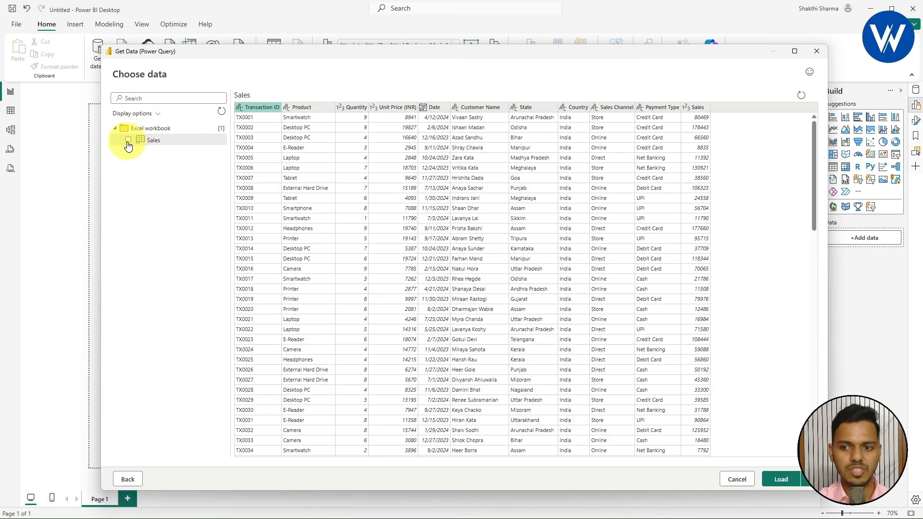
{"action": "left_click", "coordinate": [128, 141]}
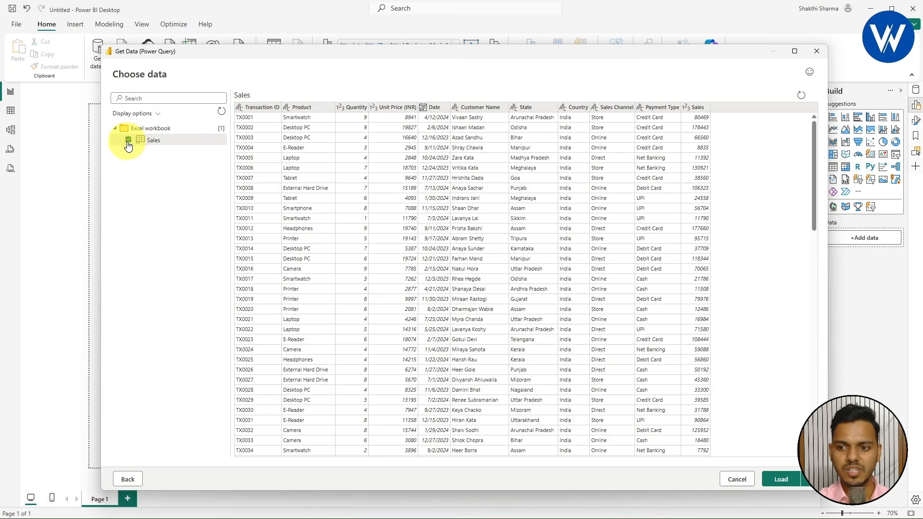
{"action": "left_click", "coordinate": [806, 479]}
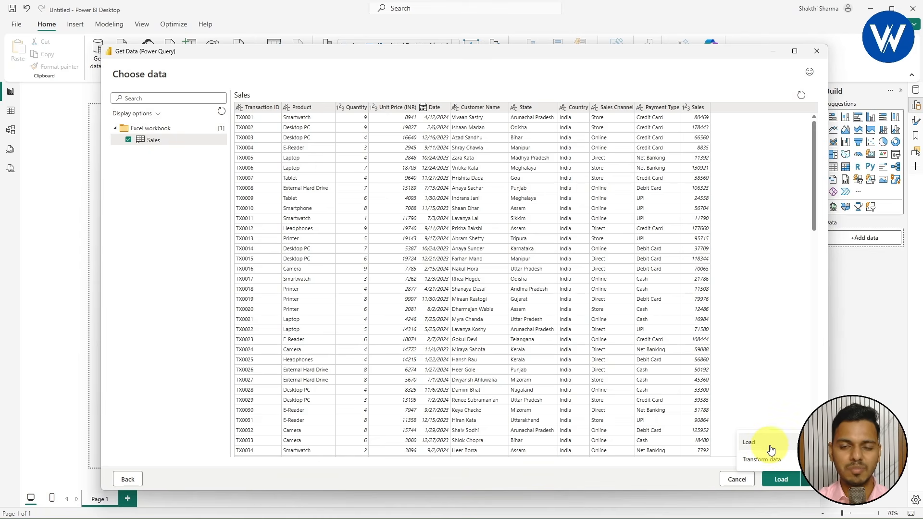
{"action": "left_click", "coordinate": [771, 449]}
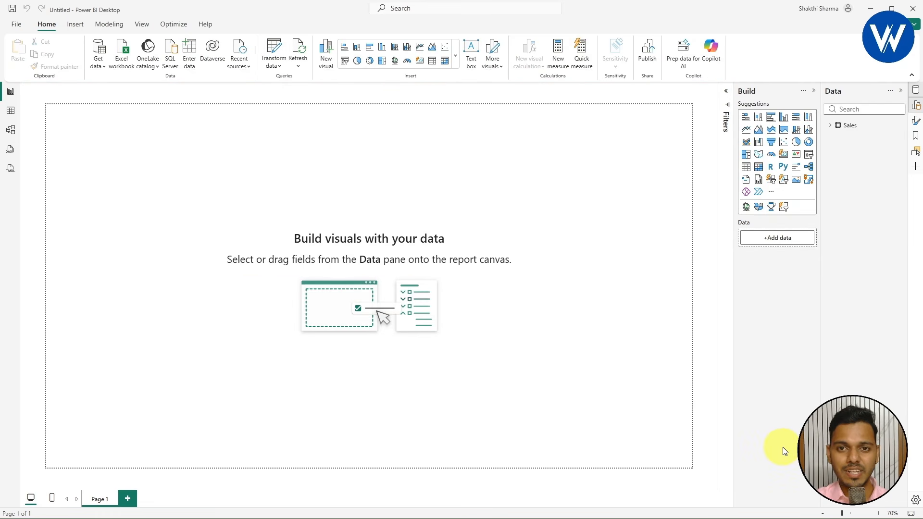
Expand the Sales table's field list and check the loaded rows and columns in Table view
{"action": "left_click", "coordinate": [830, 125]}
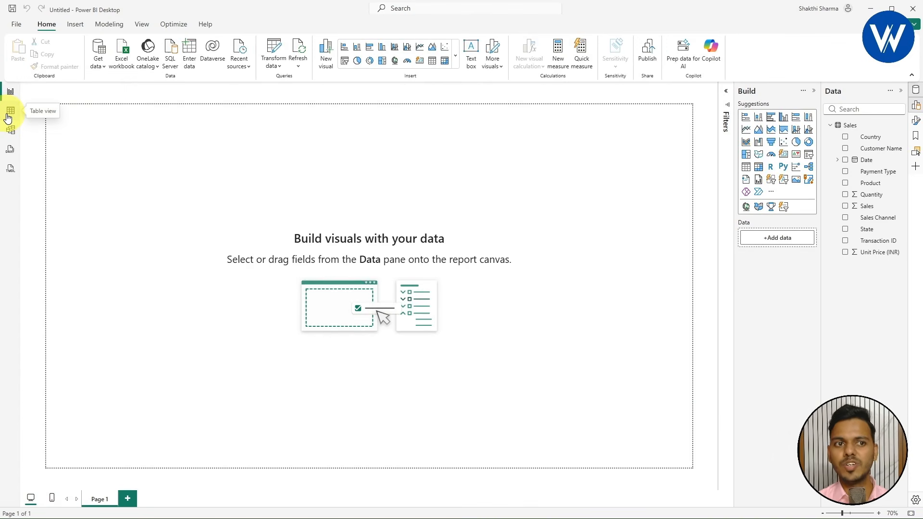
{"action": "left_click", "coordinate": [14, 114]}
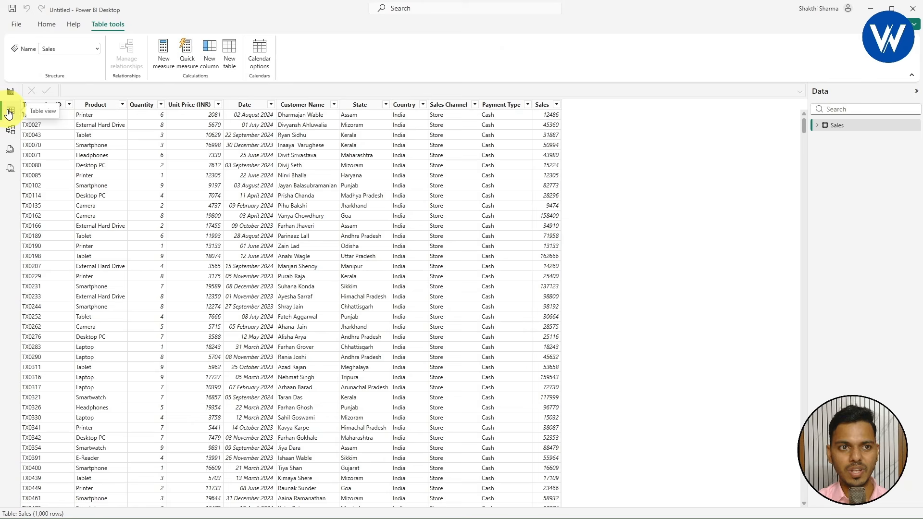
{"action": "scroll", "coordinate": [338, 192], "scroll_direction": "down", "scroll_amount": 10}
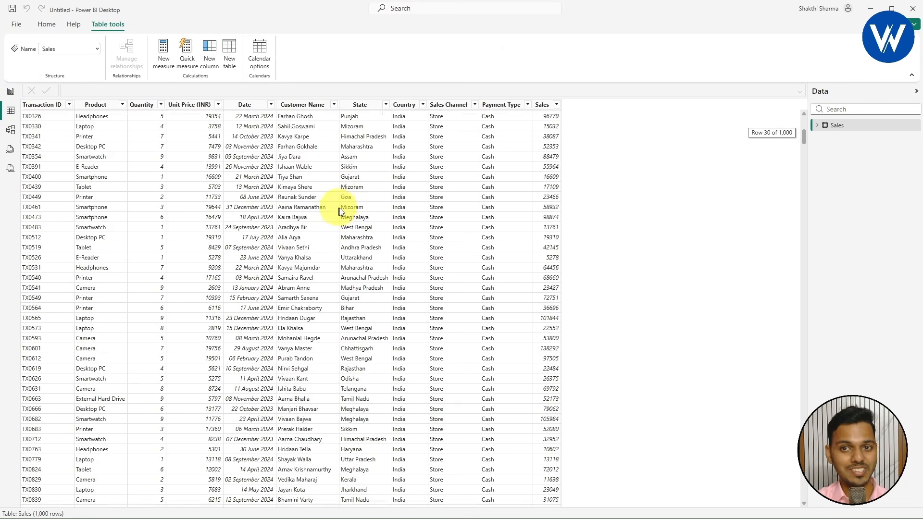
{"action": "scroll", "coordinate": [339, 212], "scroll_direction": "down", "scroll_amount": 5}
{"action": "scroll", "coordinate": [339, 211], "scroll_direction": "up", "scroll_amount": 15}
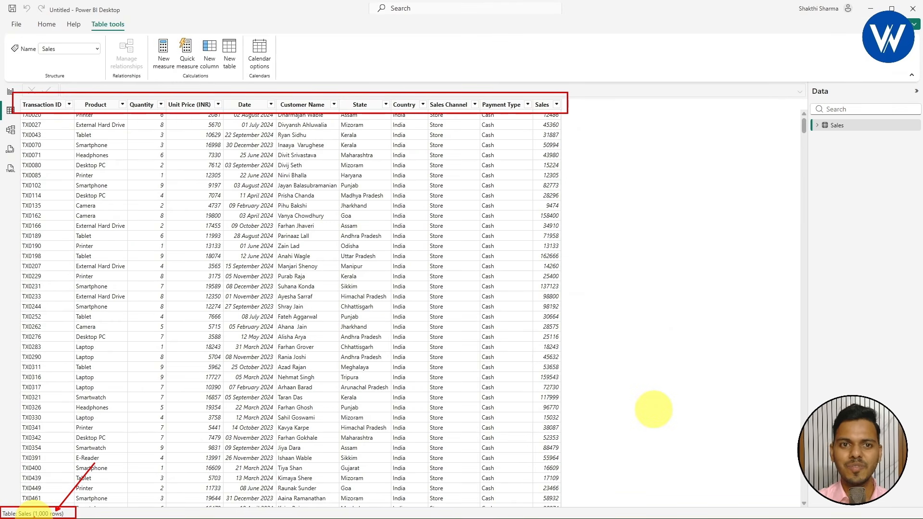
Examine the Sales table's Date column filter values to find the earliest and latest dates
{"action": "left_click", "coordinate": [249, 106]}
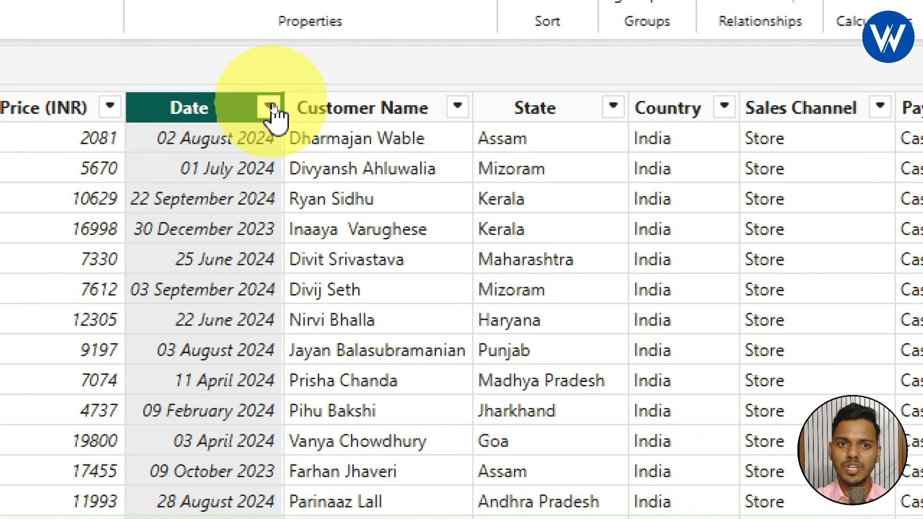
{"action": "left_click", "coordinate": [271, 107]}
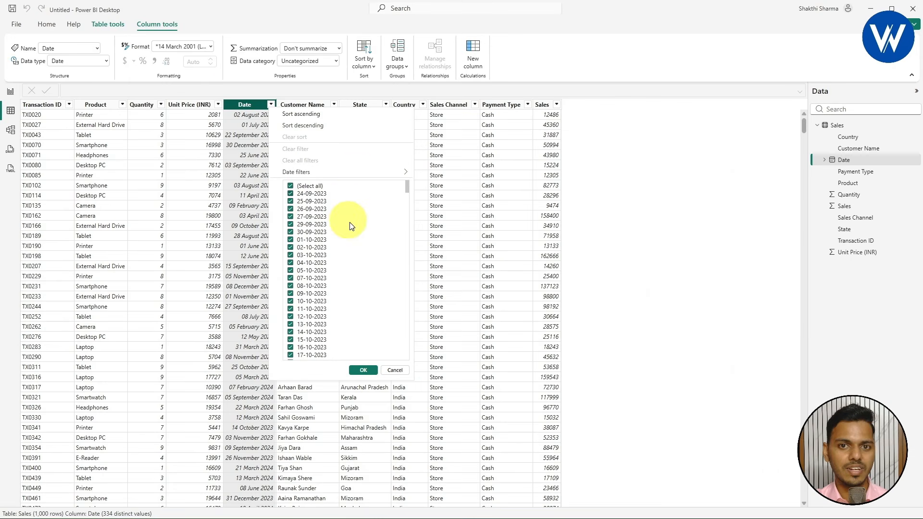
{"action": "scroll", "coordinate": [536, 161], "scroll_direction": "down", "scroll_amount": 5}
{"action": "left_click_drag", "start_coordinate": [406, 199], "coordinate": [407, 364]}
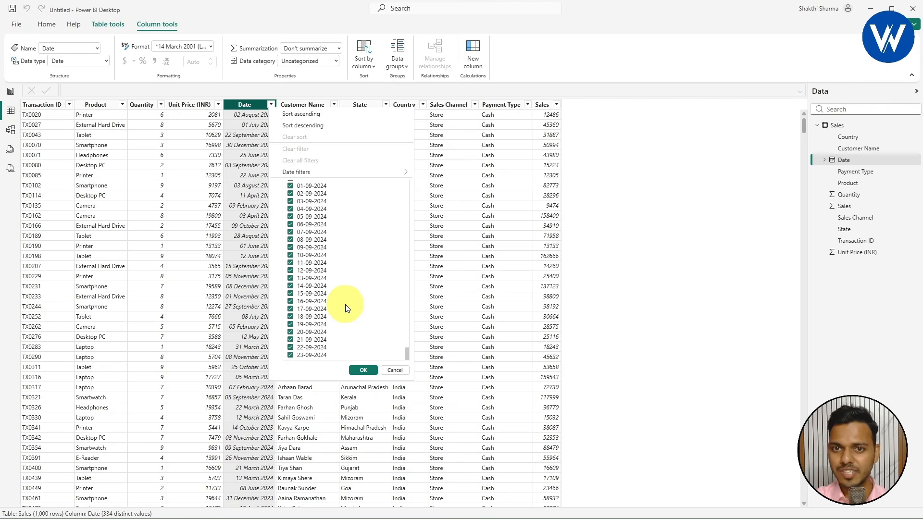
{"action": "scroll", "coordinate": [347, 308], "scroll_direction": "up", "scroll_amount": 15}
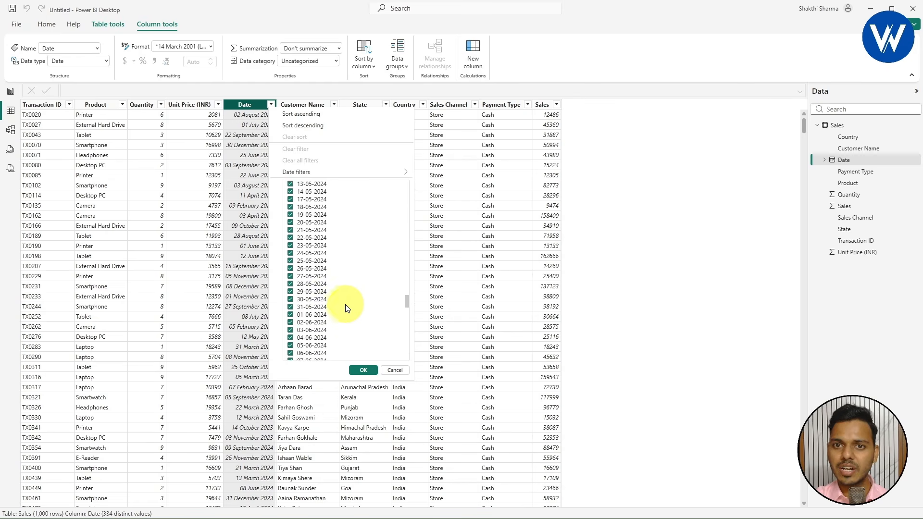
{"action": "scroll", "coordinate": [347, 308], "scroll_direction": "up", "scroll_amount": 20}
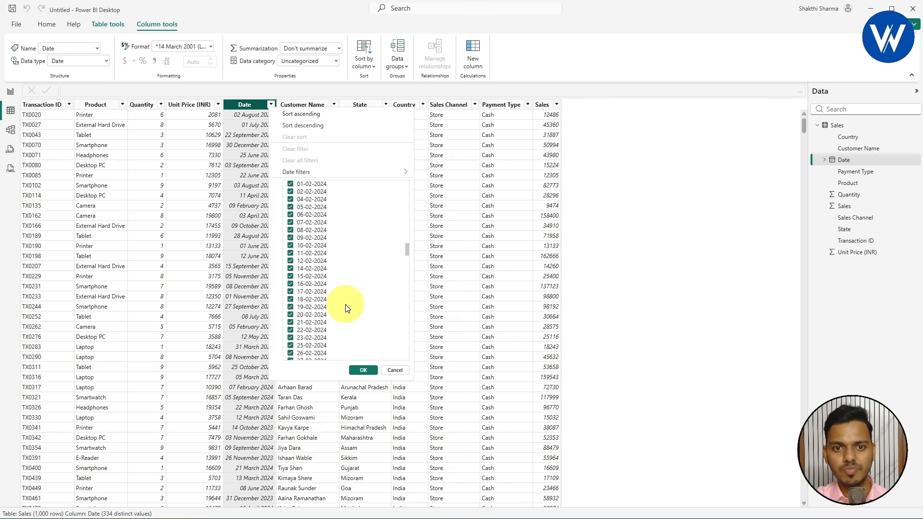
{"action": "scroll", "coordinate": [344, 282], "scroll_direction": "up", "scroll_amount": 5}
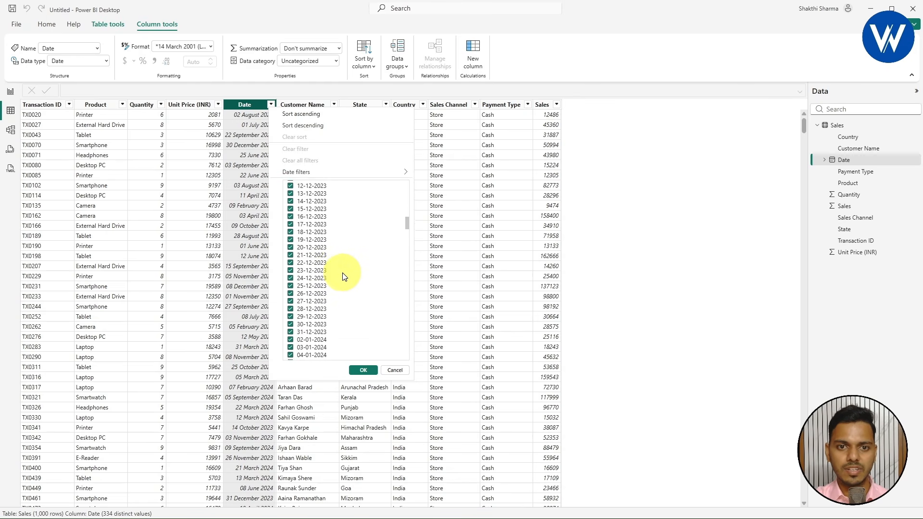
{"action": "scroll", "coordinate": [344, 276], "scroll_direction": "down", "scroll_amount": 2}
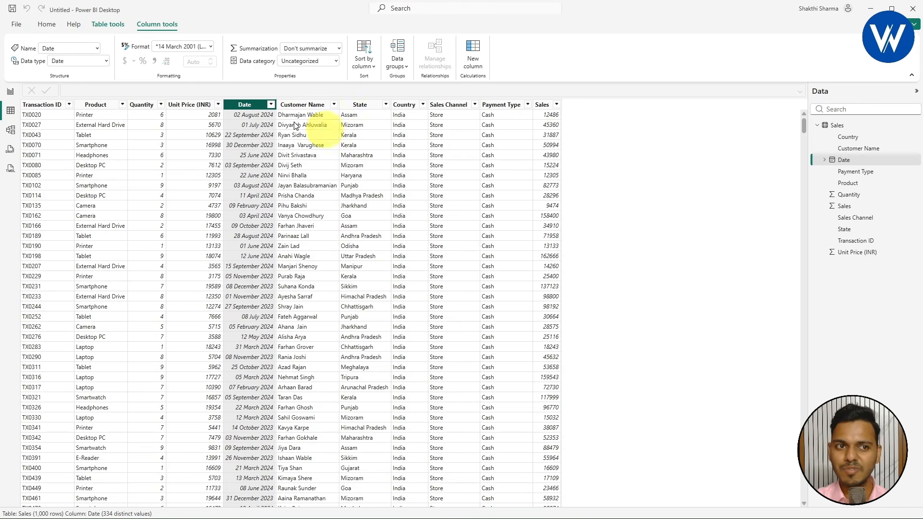
Return to Report view, open the Power Query Editor and look through the Sales query's rows
{"action": "left_click", "coordinate": [11, 93]}
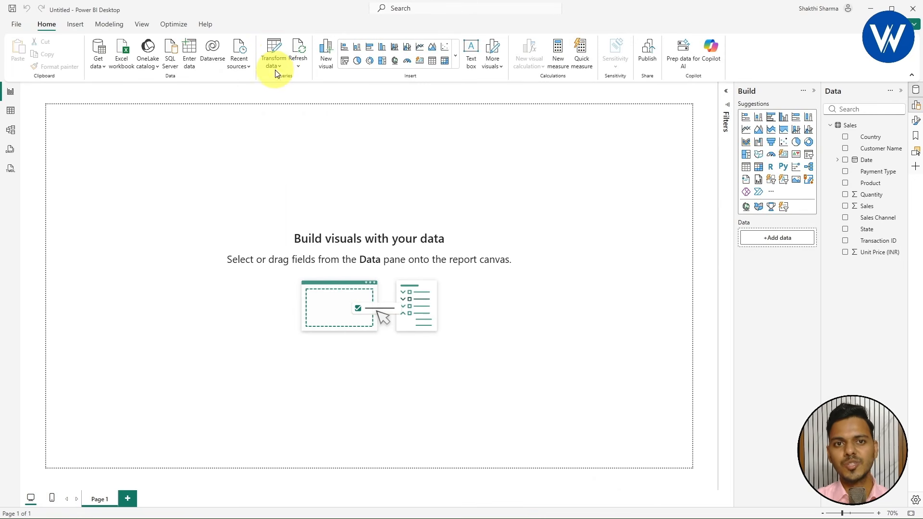
{"action": "left_click", "coordinate": [275, 63]}
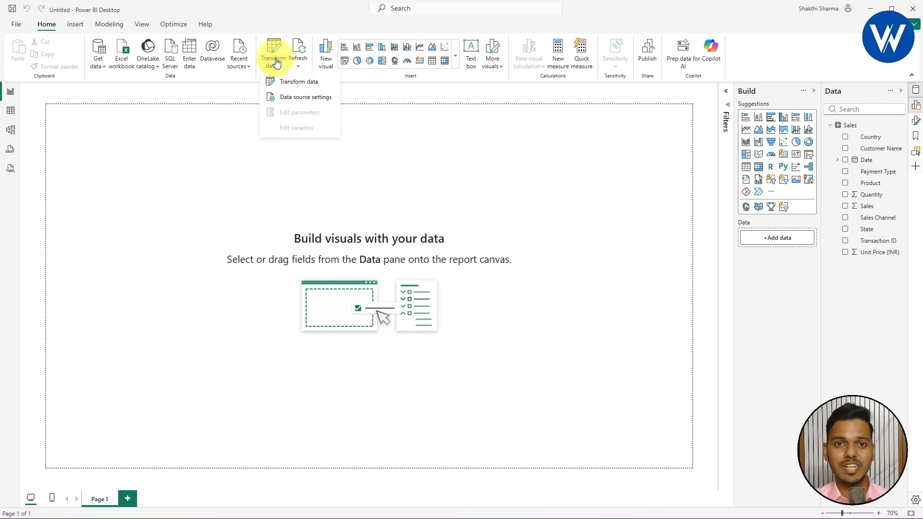
{"action": "left_click", "coordinate": [288, 82]}
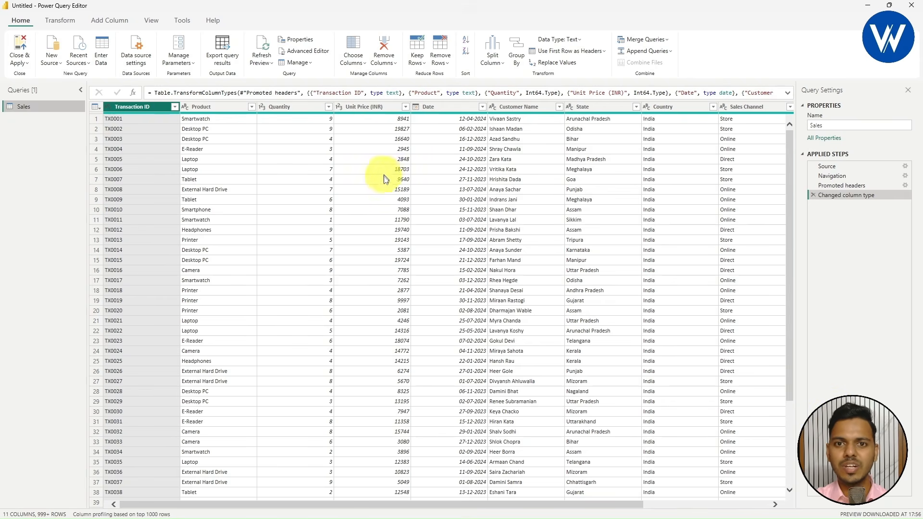
{"action": "scroll", "coordinate": [383, 190], "scroll_direction": "down", "scroll_amount": 12}
{"action": "scroll", "coordinate": [390, 215], "scroll_direction": "up", "scroll_amount": 12}
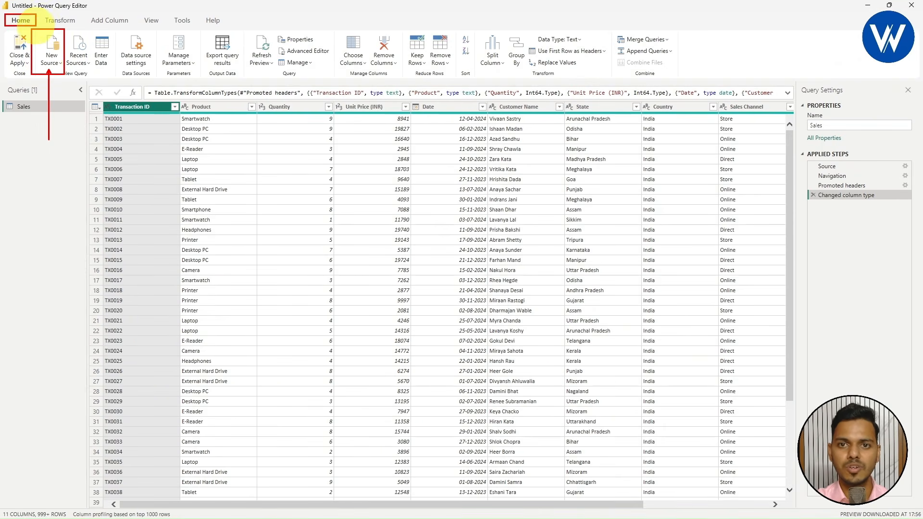
Create a new blank query with the default empty Source definition
{"action": "left_click", "coordinate": [51, 59]}
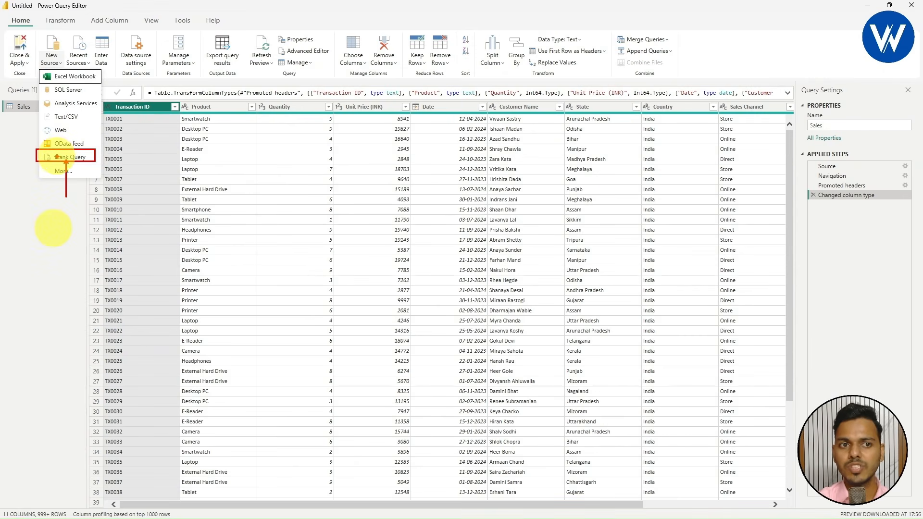
{"action": "key", "text": "Escape"}
{"action": "left_click", "coordinate": [52, 66]}
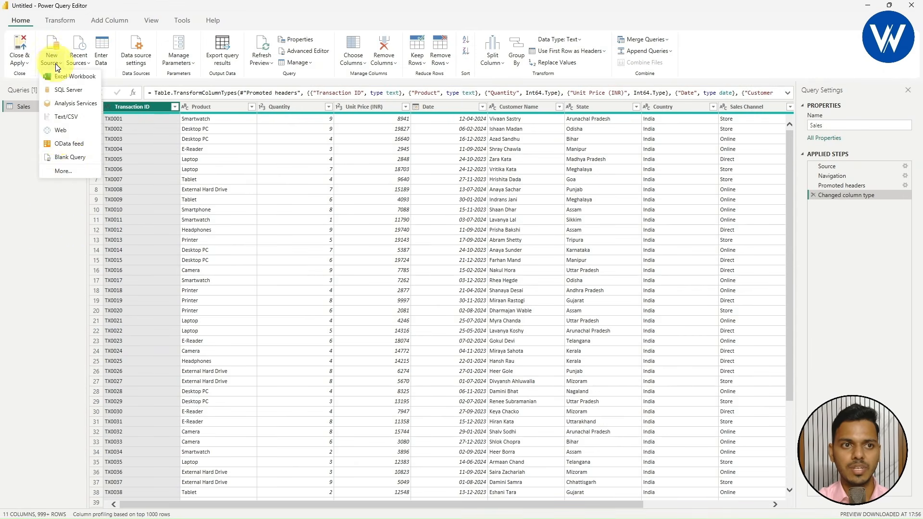
{"action": "left_click", "coordinate": [65, 158]}
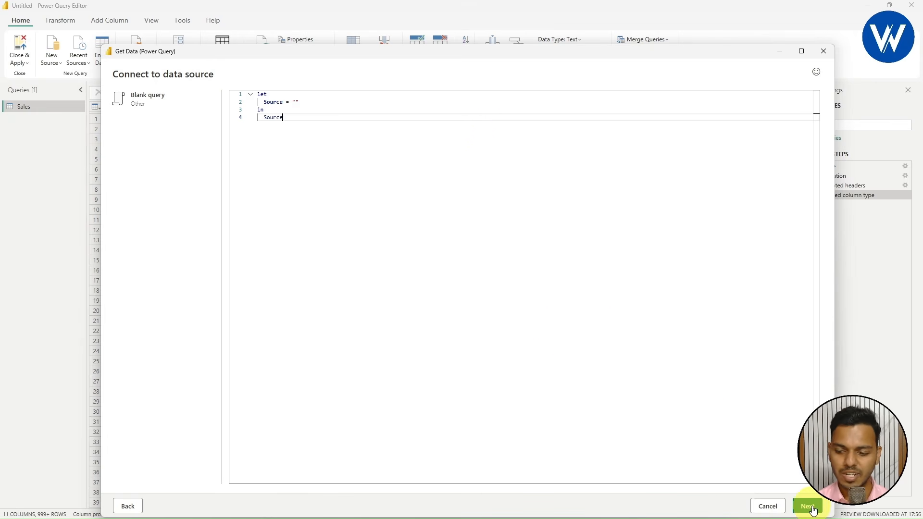
{"action": "left_click", "coordinate": [811, 507]}
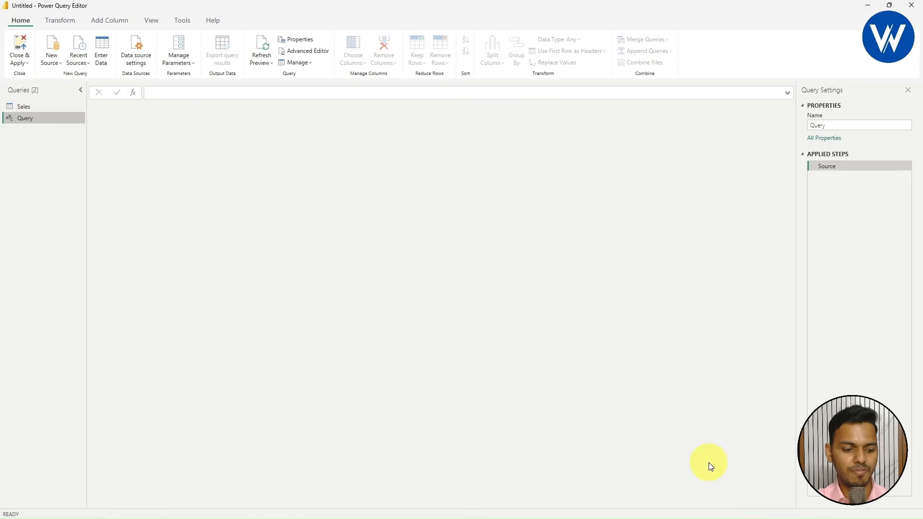
Add a custom step to the blank query and clear the Source reference from its formula
{"action": "left_click_drag", "start_coordinate": [87, 78], "coordinate": [800, 112]}
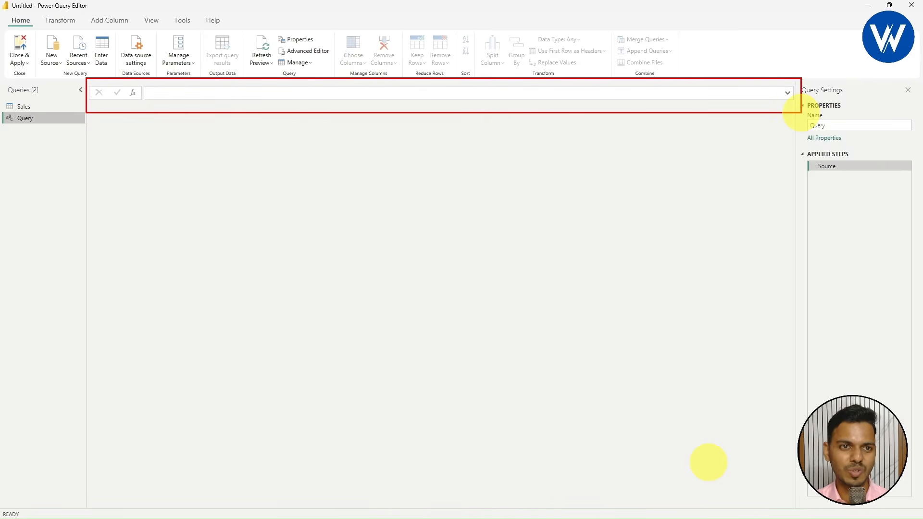
{"action": "key", "text": "Escape"}
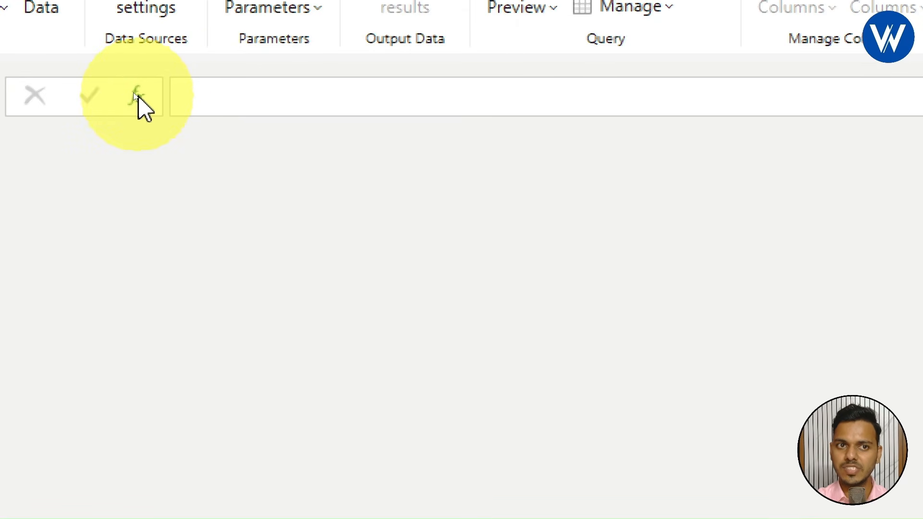
{"action": "left_click", "coordinate": [134, 97]}
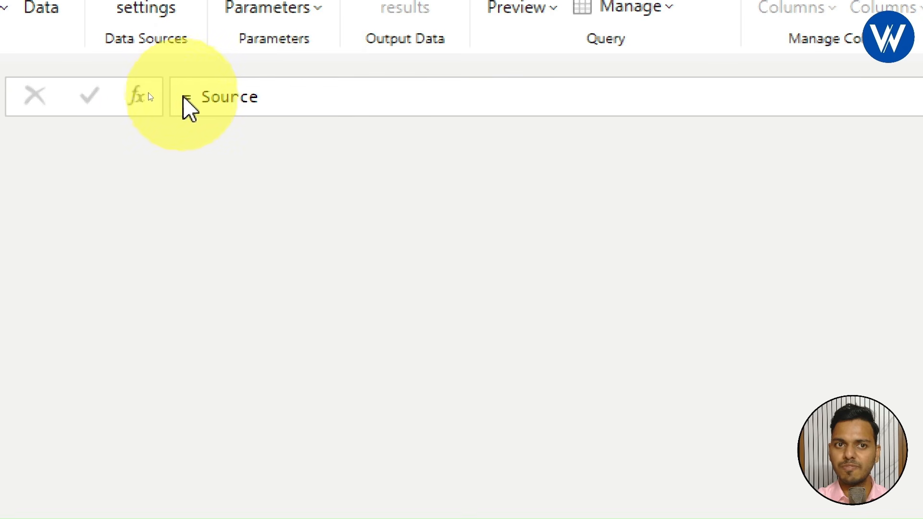
{"action": "left_click", "coordinate": [231, 99]}
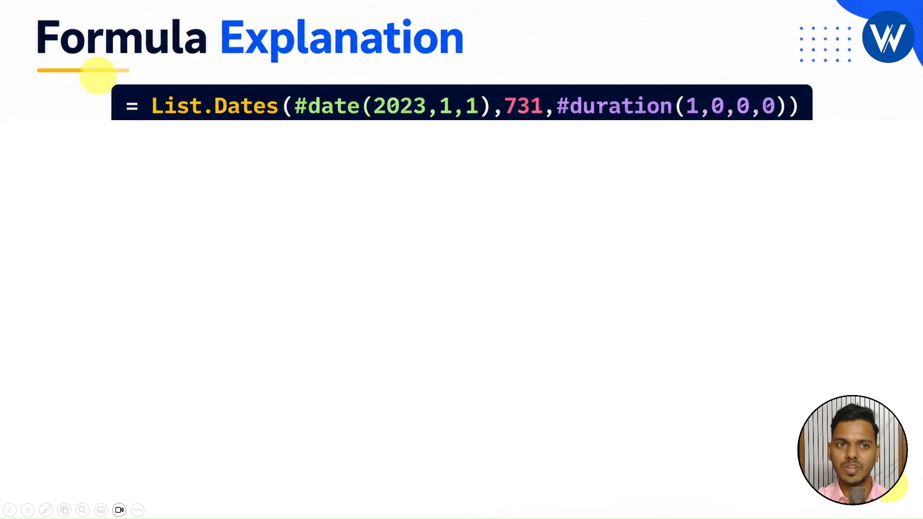
{"action": "mouse_move", "coordinate": [99, 76]}
{"action": "left_mouse_down"}
{"action": "mouse_move", "coordinate": [802, 171]}
{"action": "mouse_move", "coordinate": [839, 139]}
{"action": "left_mouse_up"}
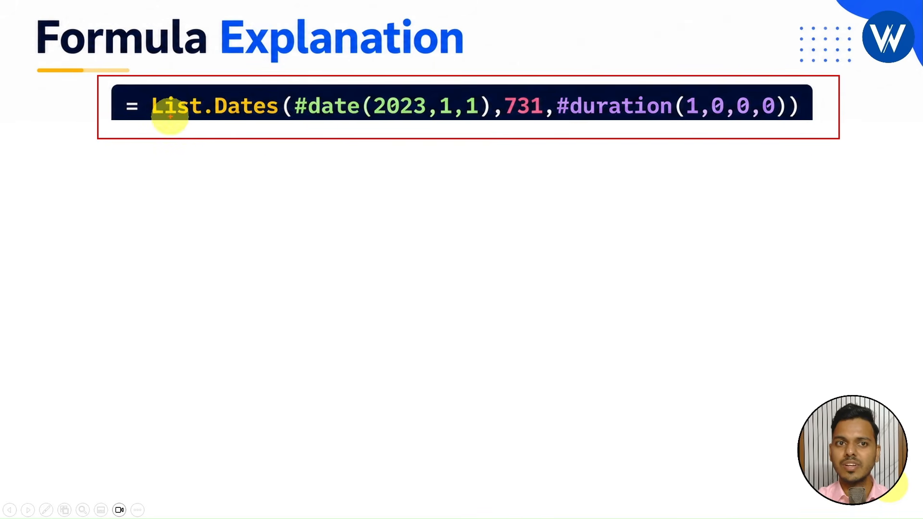
{"action": "left_click_drag", "start_coordinate": [154, 117], "coordinate": [271, 117]}
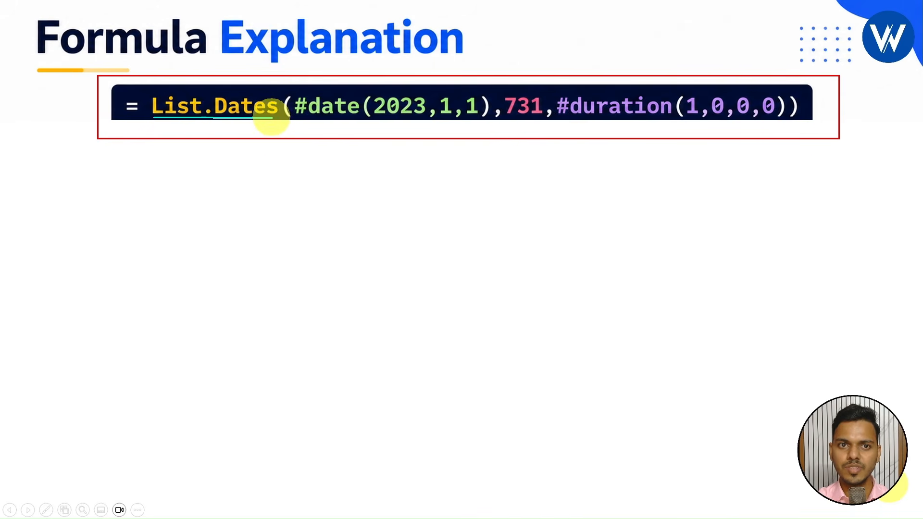
{"action": "left_click_drag", "start_coordinate": [211, 123], "coordinate": [221, 199]}
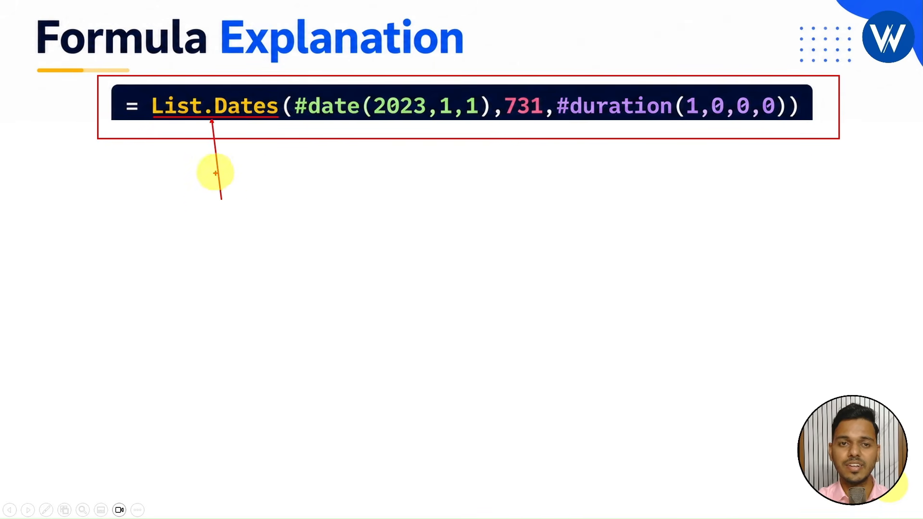
{"action": "left_click_drag", "start_coordinate": [302, 115], "coordinate": [777, 116]}
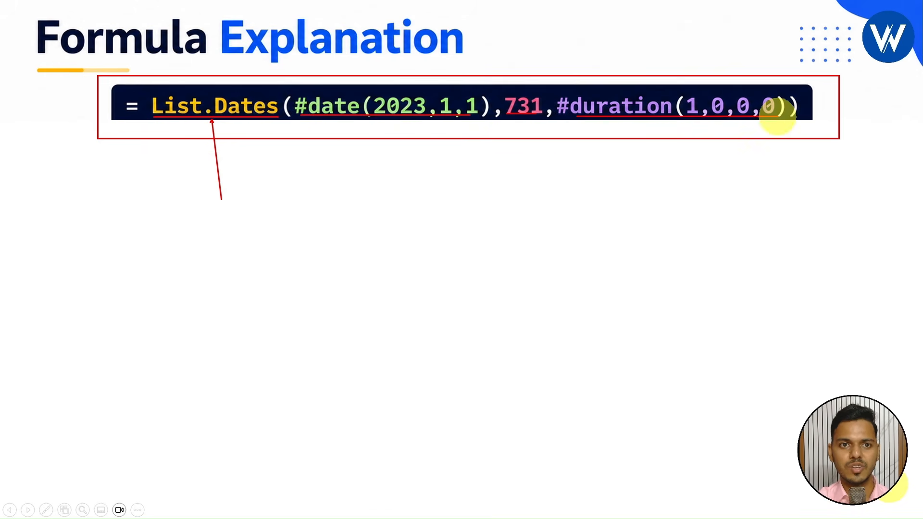
{"action": "key", "text": "Escape"}
{"action": "left_click", "coordinate": [443, 248]}
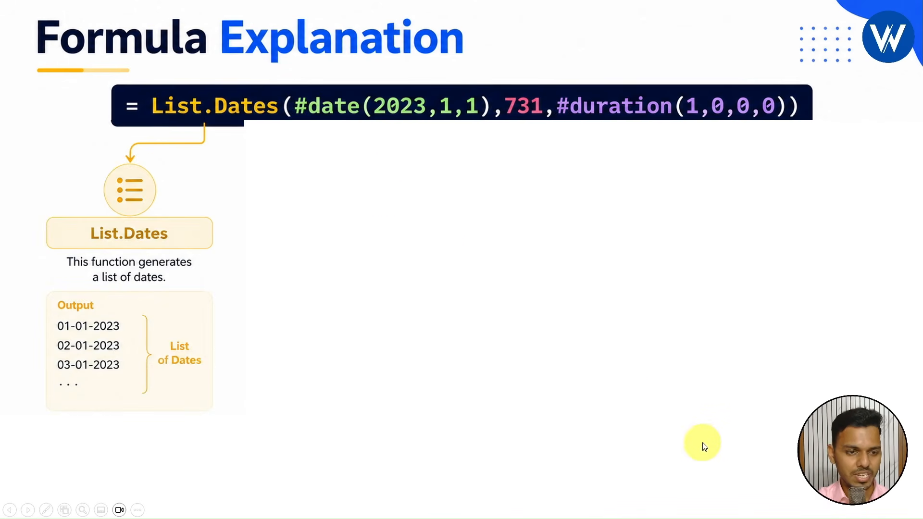
{"action": "left_click_drag", "start_coordinate": [58, 249], "coordinate": [212, 288]}
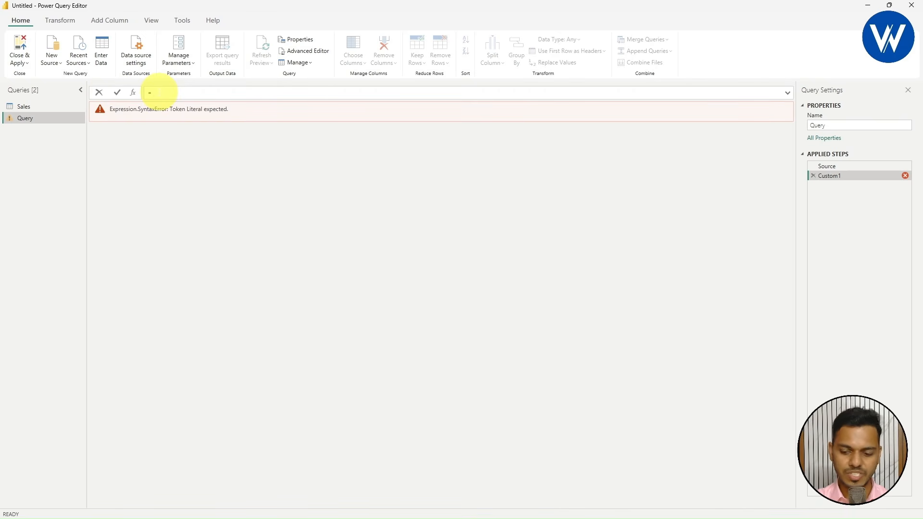
Start the custom step's formula as = List.Dates, removing the duplicated List text before the function name
{"action": "left_click", "coordinate": [159, 92]}
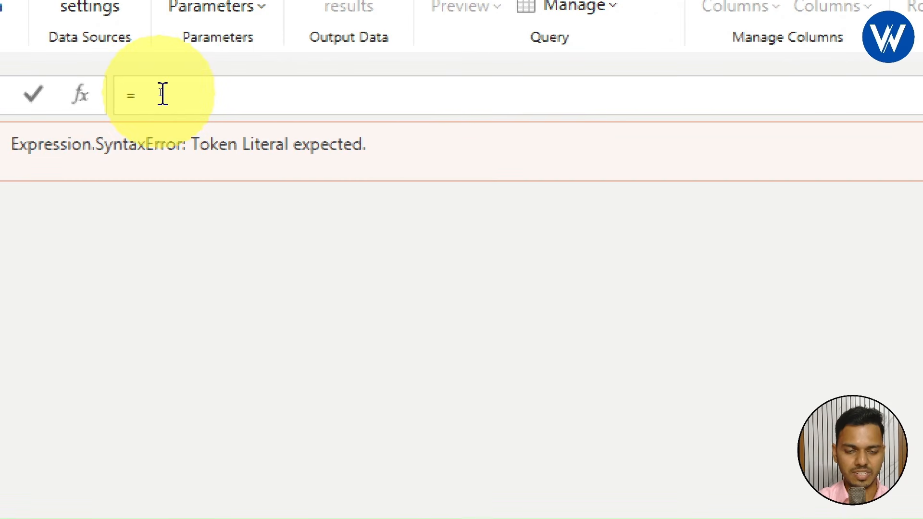
{"action": "type", "text": "List"}
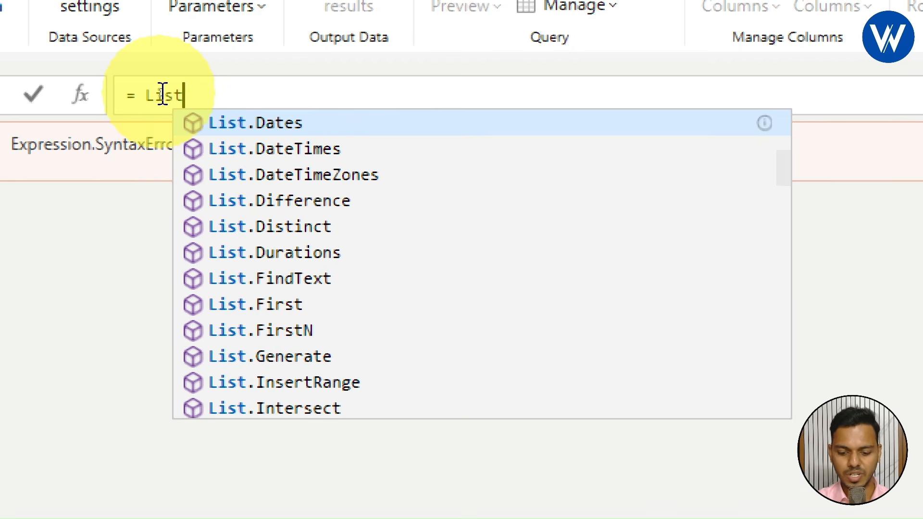
{"action": "type", "text": "."}
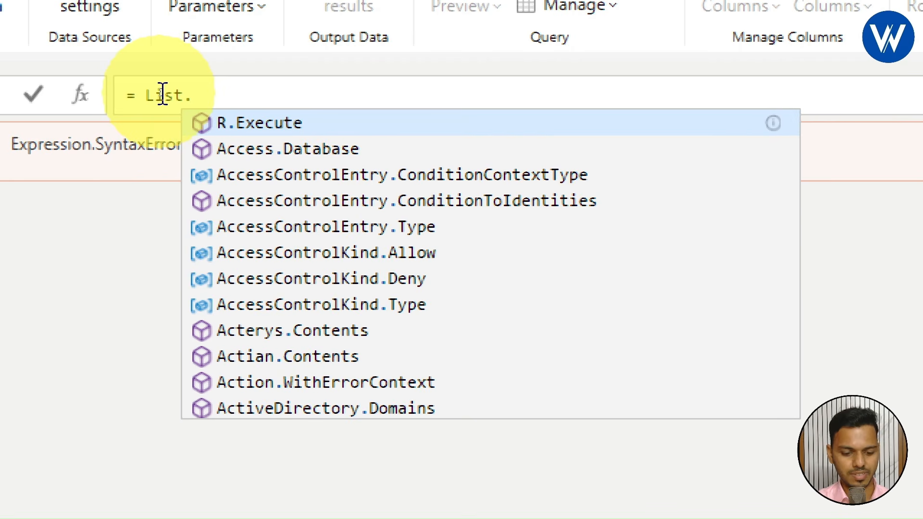
{"action": "type", "text": "Dat"}
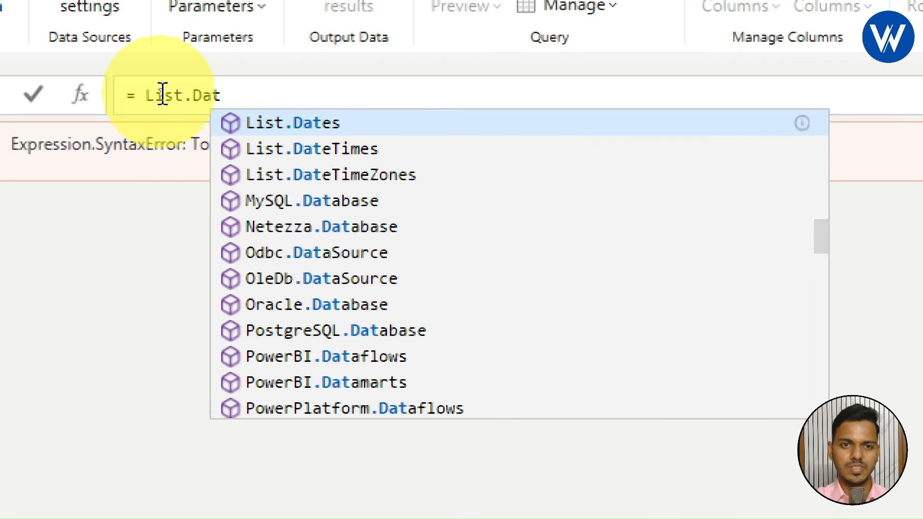
{"action": "left_click", "coordinate": [332, 127]}
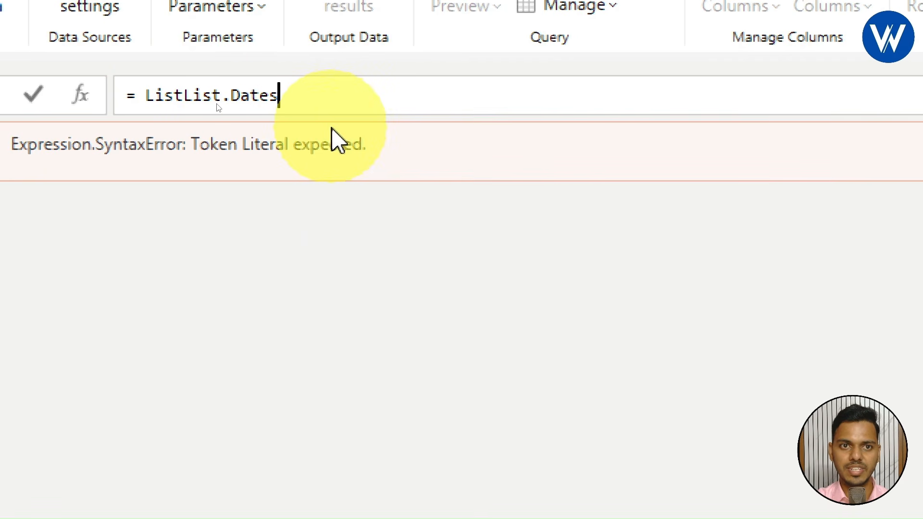
{"action": "left_click", "coordinate": [185, 94]}
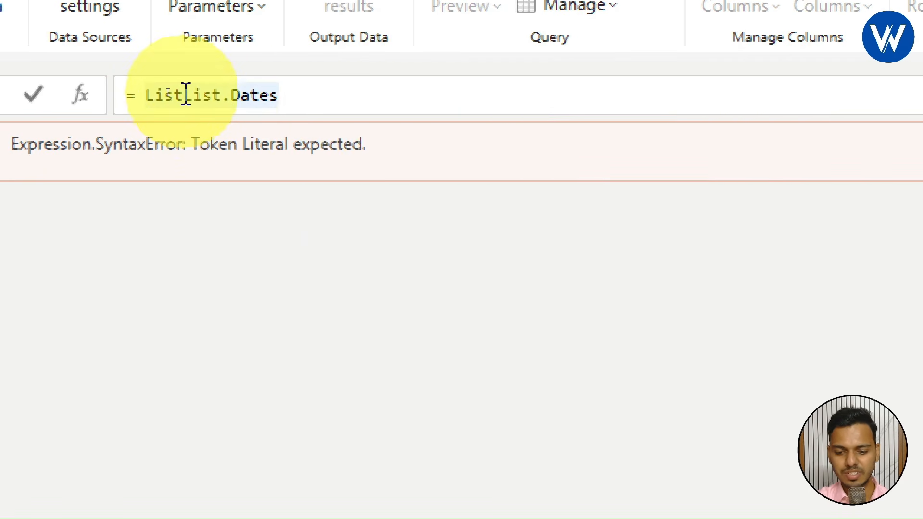
{"action": "key", "text": "BackSpace"}
{"action": "key", "text": "BackSpace"}
{"action": "key", "text": "BackSpace"}
{"action": "key", "text": "BackSpace"}
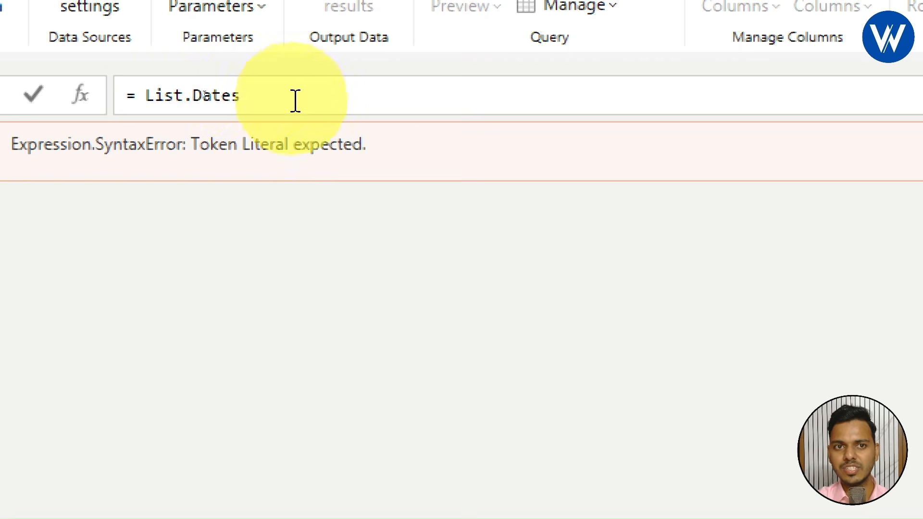
Add #date(2023,1,1) as the start argument of List.Dates, followed by a comma for the next argument
{"action": "left_click", "coordinate": [253, 96]}
{"action": "type", "text": "("}
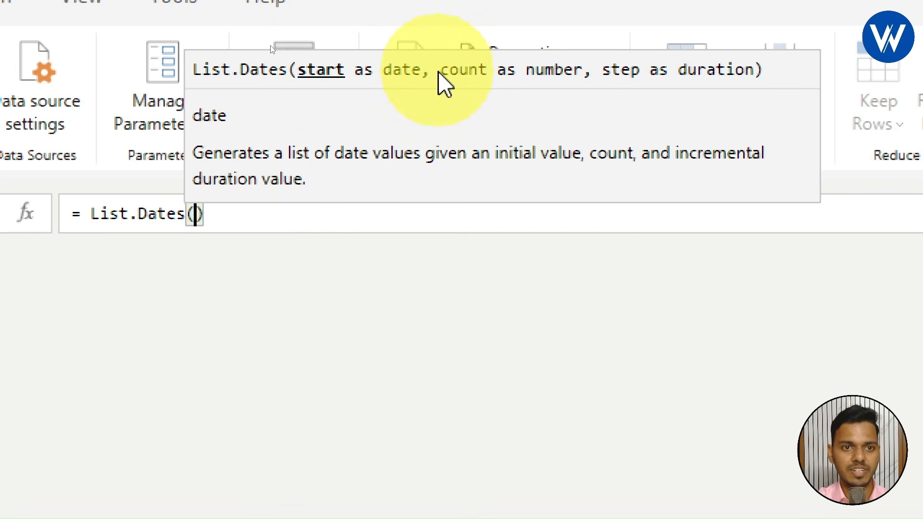
{"action": "left_click", "coordinate": [382, 208]}
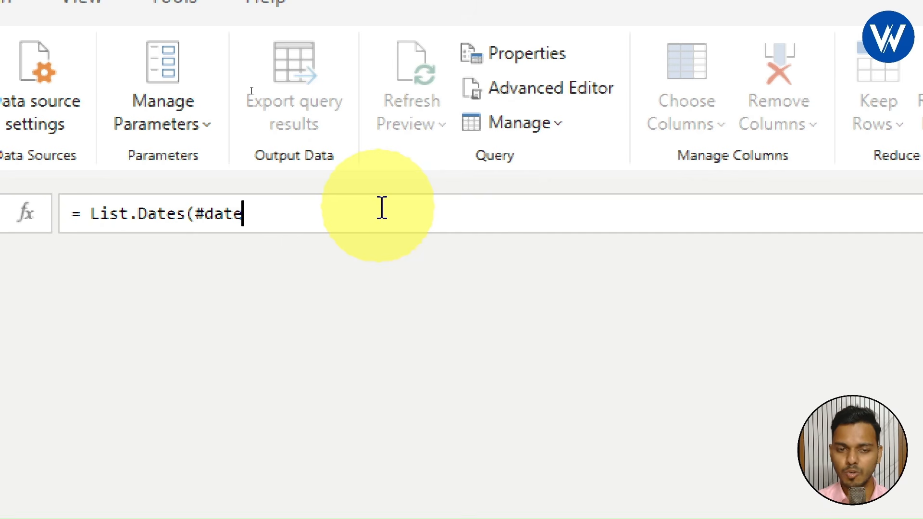
{"action": "type", "text": "("}
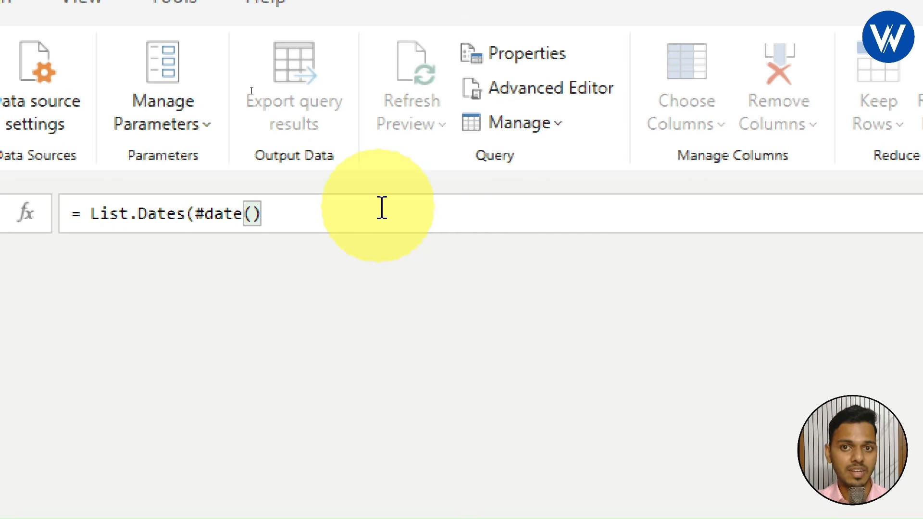
{"action": "type", "text": "2023"}
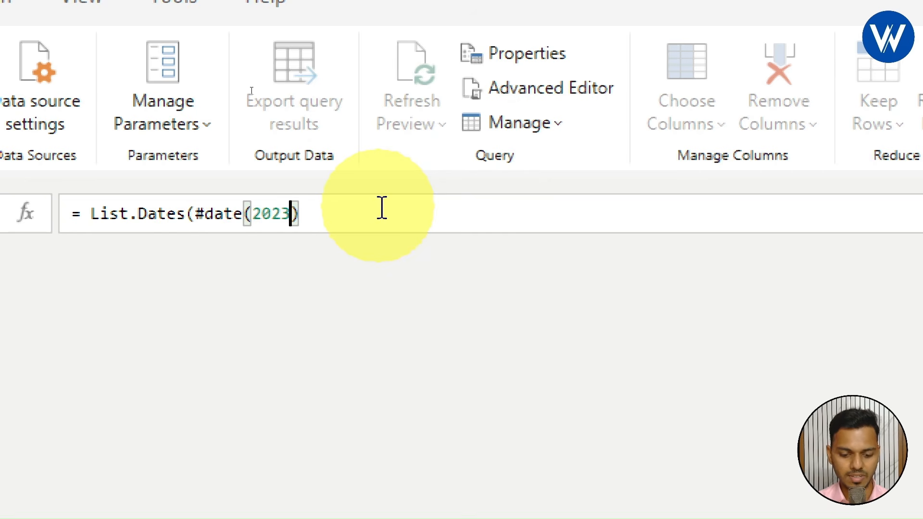
{"action": "type", "text": ",1"}
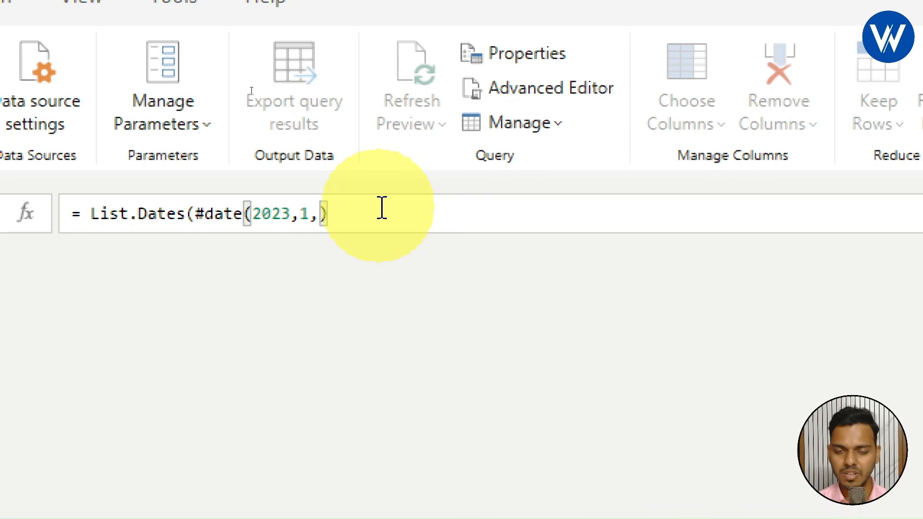
{"action": "type", "text": ",1)"}
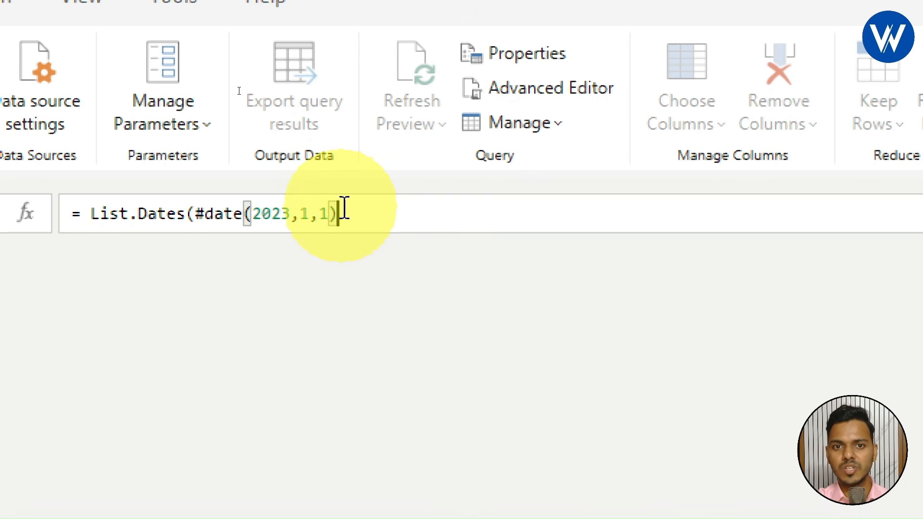
{"action": "left_click_drag", "start_coordinate": [197, 215], "coordinate": [393, 206]}
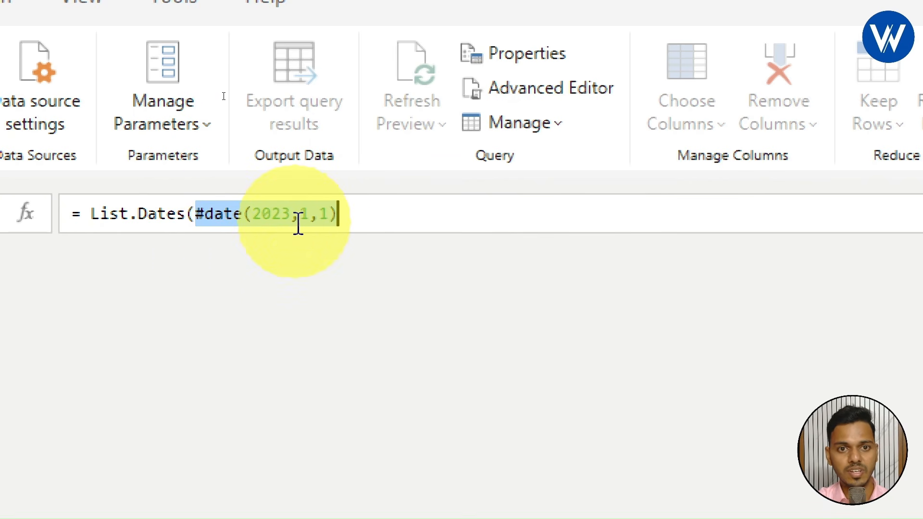
{"action": "left_click", "coordinate": [365, 213]}
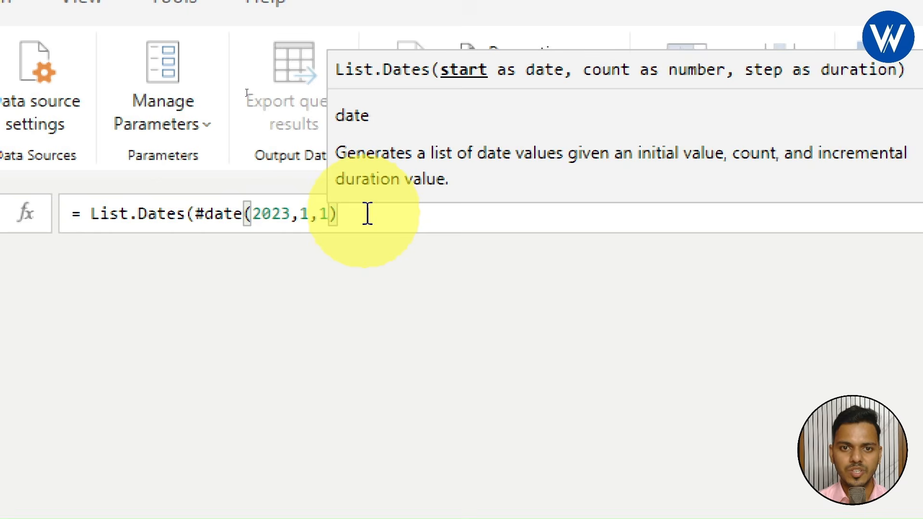
{"action": "type", "text": ","}
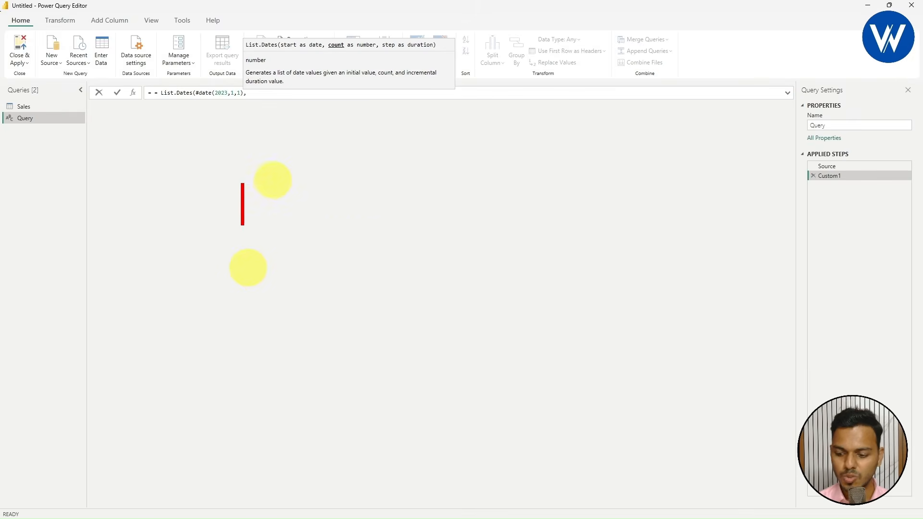
Annotate the screen with the day counts 2023-365 and 2024-366 and their sum 731, and clear the annotations
{"action": "type", "text": "2023-"}
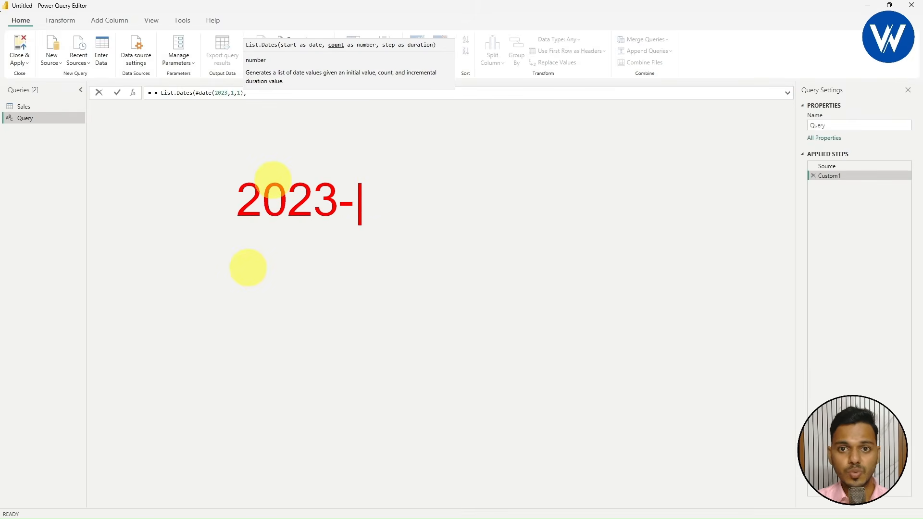
{"action": "type", "text": "365"}
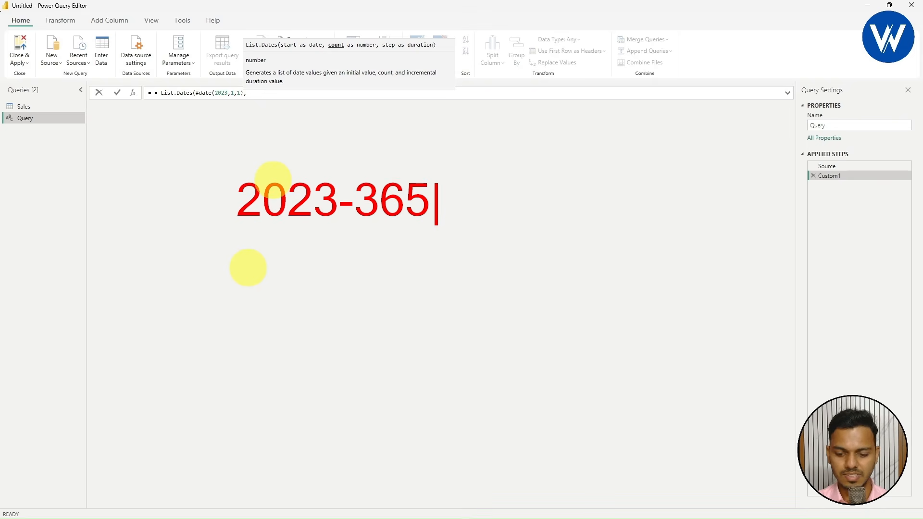
{"action": "key", "text": "Return"}
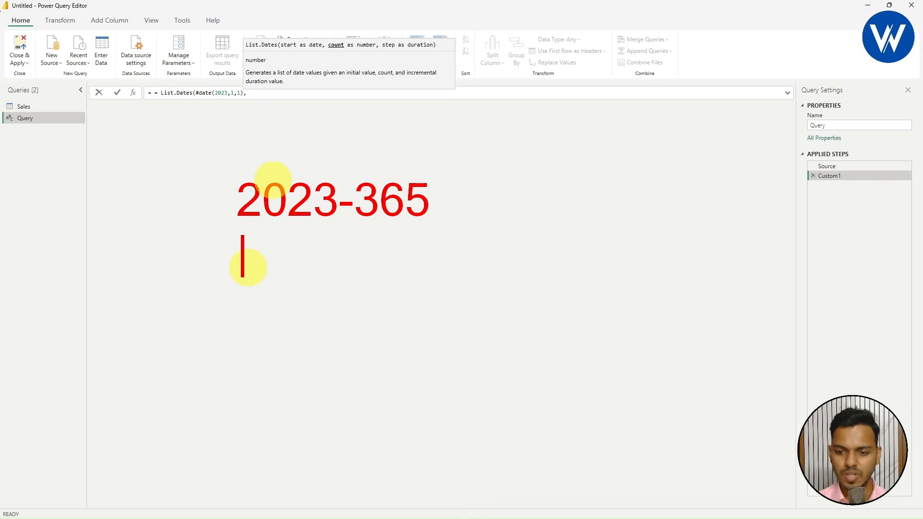
{"action": "type", "text": "2024"}
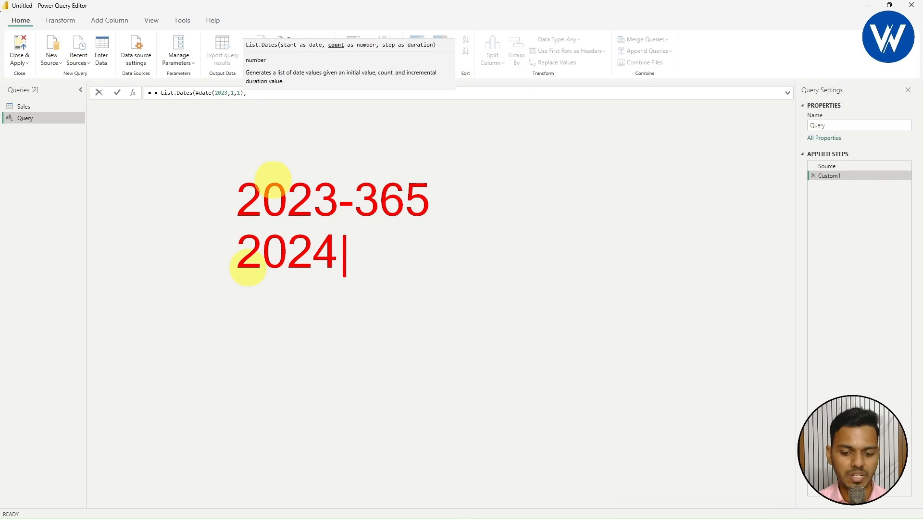
{"action": "type", "text": "-366"}
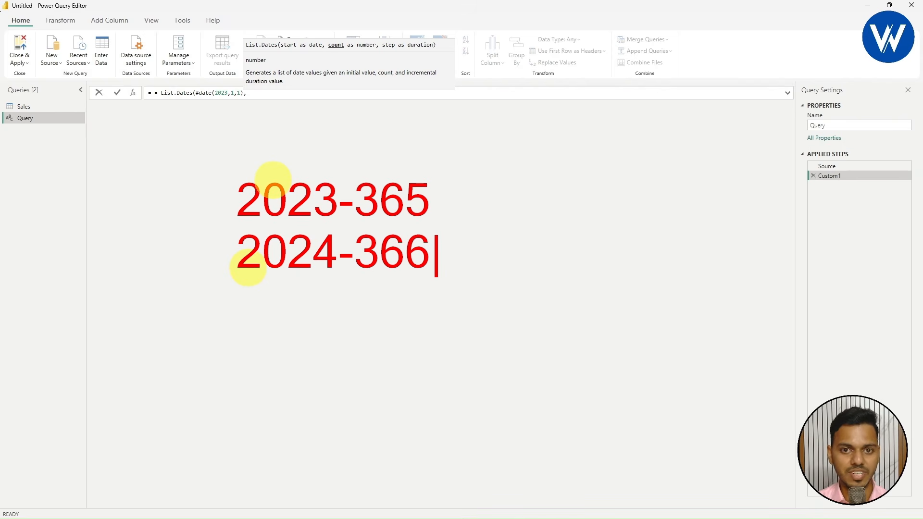
{"action": "left_click_drag", "start_coordinate": [334, 290], "coordinate": [520, 285]}
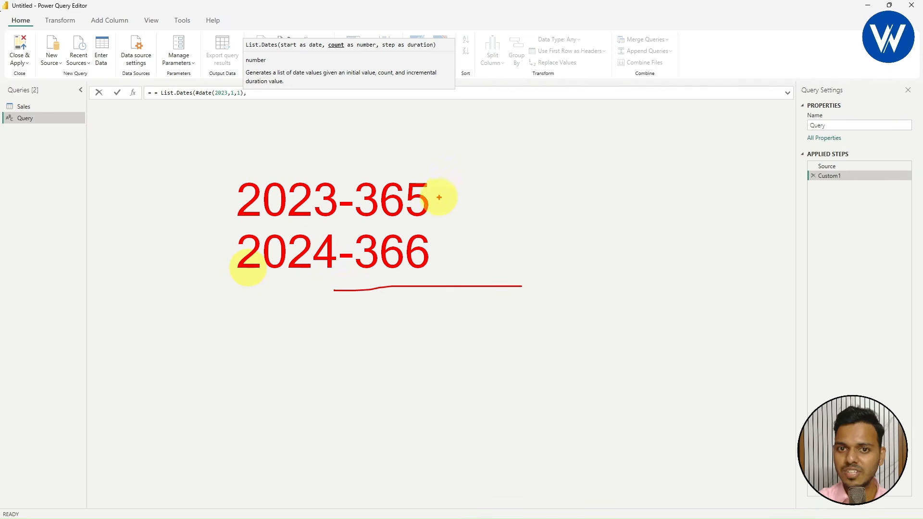
{"action": "mouse_move", "coordinate": [343, 279]}
{"action": "left_mouse_down"}
{"action": "mouse_move", "coordinate": [364, 282]}
{"action": "mouse_move", "coordinate": [388, 356]}
{"action": "mouse_move", "coordinate": [406, 338]}
{"action": "mouse_move", "coordinate": [431, 366]}
{"action": "left_mouse_up"}
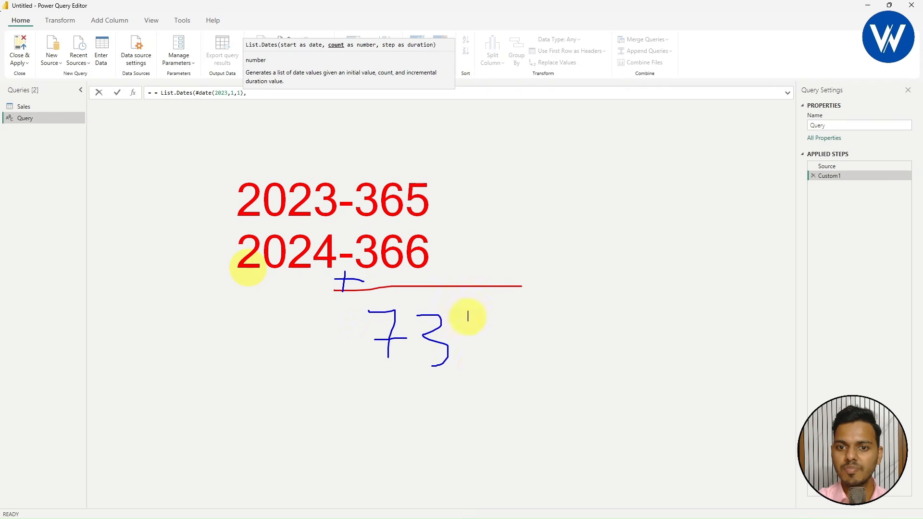
{"action": "left_click_drag", "start_coordinate": [468, 311], "coordinate": [475, 367]}
{"action": "left_click_drag", "start_coordinate": [546, 368], "coordinate": [365, 385]}
{"action": "mouse_move", "coordinate": [461, 277]}
{"action": "left_mouse_down"}
{"action": "mouse_move", "coordinate": [331, 372]}
{"action": "mouse_move", "coordinate": [484, 294]}
{"action": "mouse_move", "coordinate": [371, 136]}
{"action": "mouse_move", "coordinate": [270, 90]}
{"action": "mouse_move", "coordinate": [275, 99]}
{"action": "left_mouse_up"}
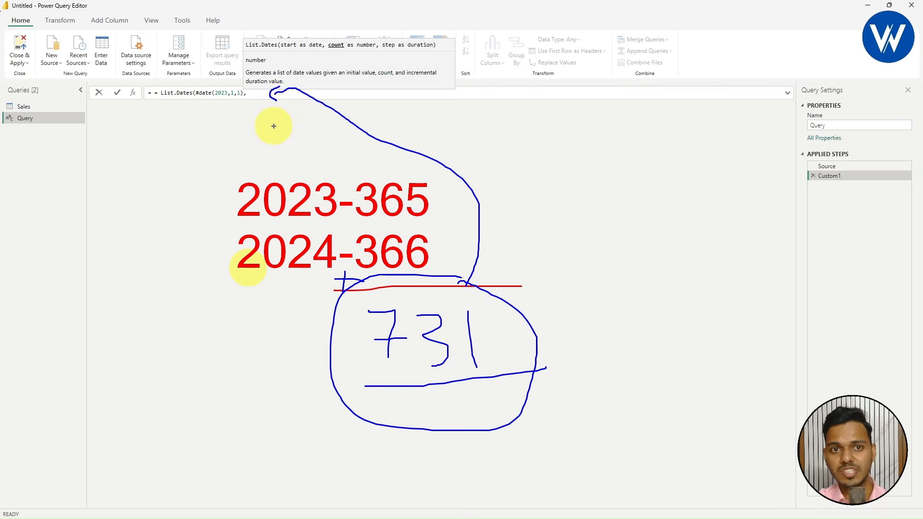
{"action": "key", "text": "Escape"}
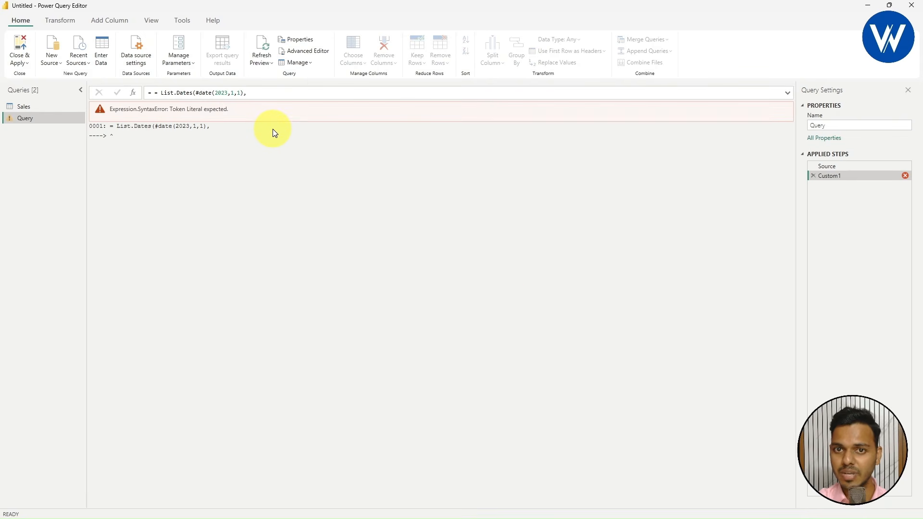
Enter 731 as the count argument of List.Dates, followed by a comma
{"action": "left_click", "coordinate": [257, 92]}
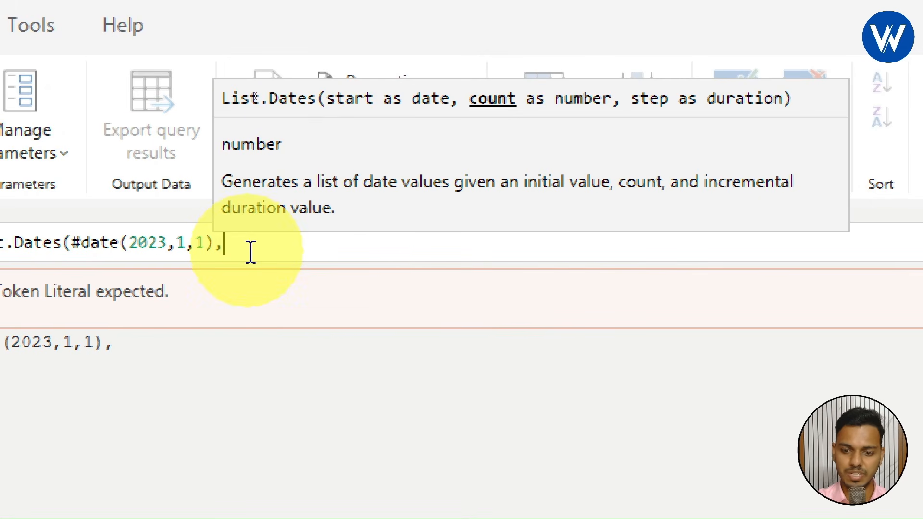
{"action": "type", "text": "731"}
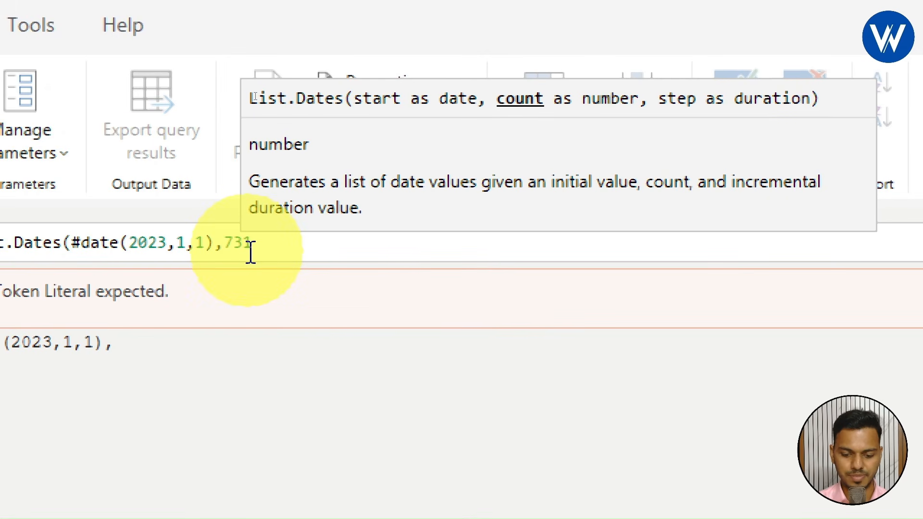
{"action": "type", "text": ","}
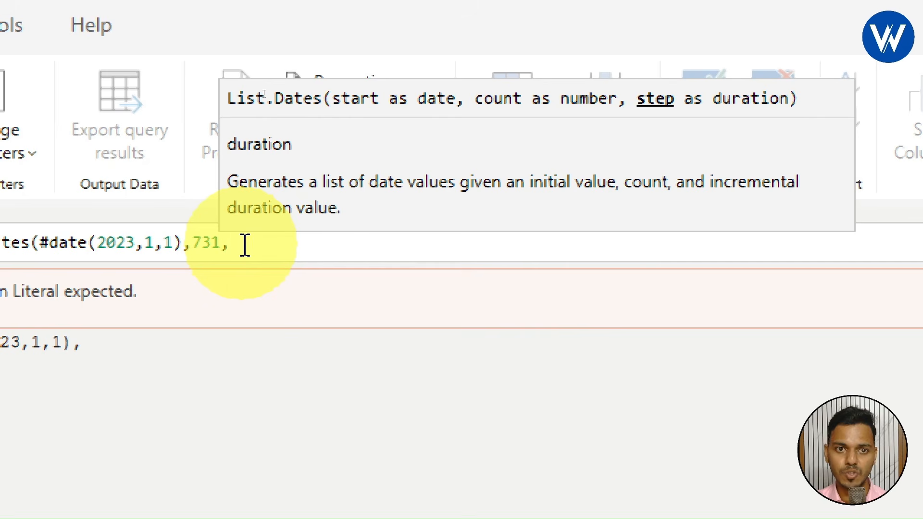
Add #duration(1,0,0,0) as the step argument and commit the formula = List.Dates(#date(2023,1,1),731,#duration(1,0,0,0)) with a single equals sign
{"action": "type", "text": "#d"}
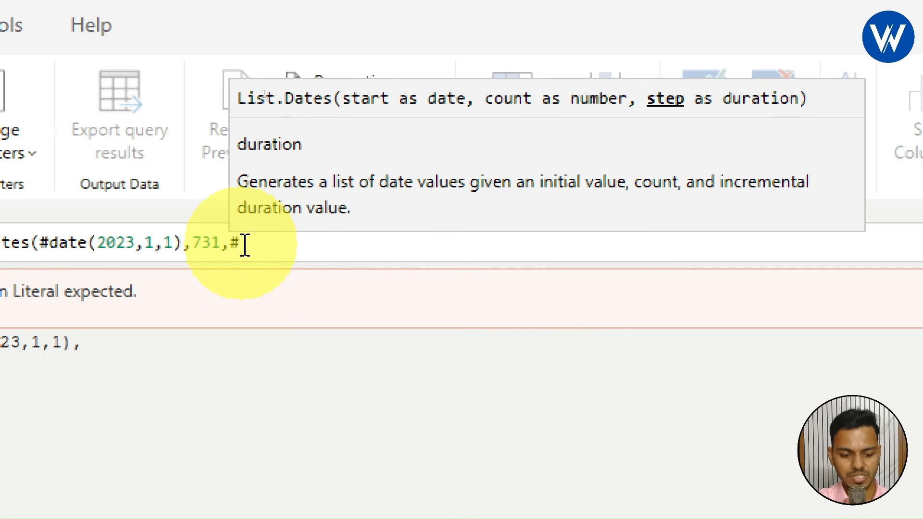
{"action": "type", "text": "u"}
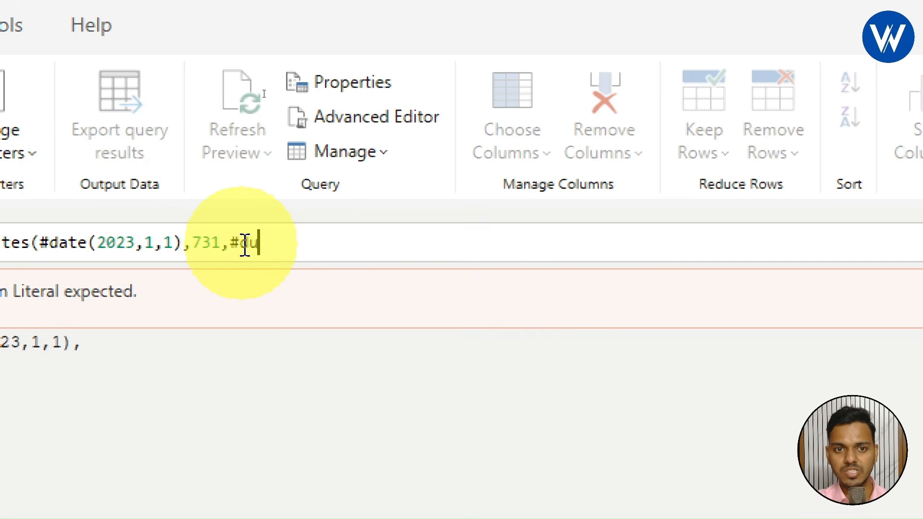
{"action": "type", "text": "ration"}
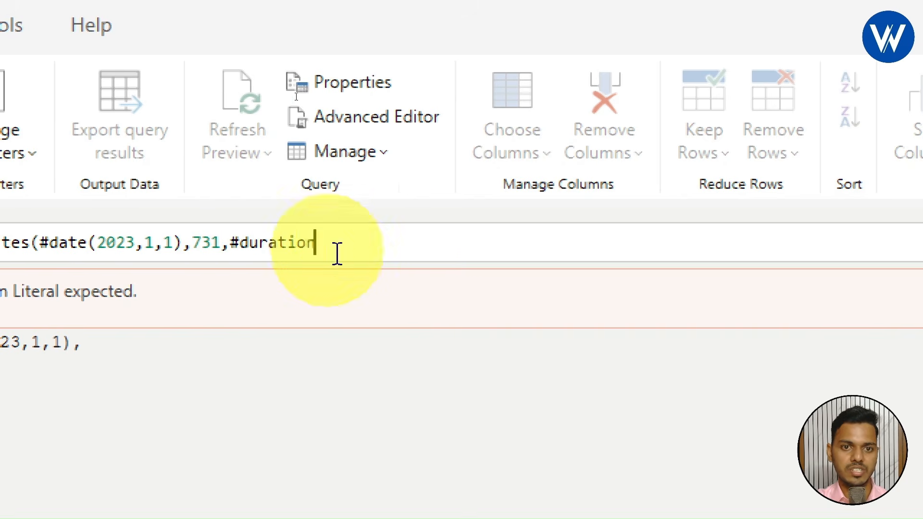
{"action": "type", "text": "("}
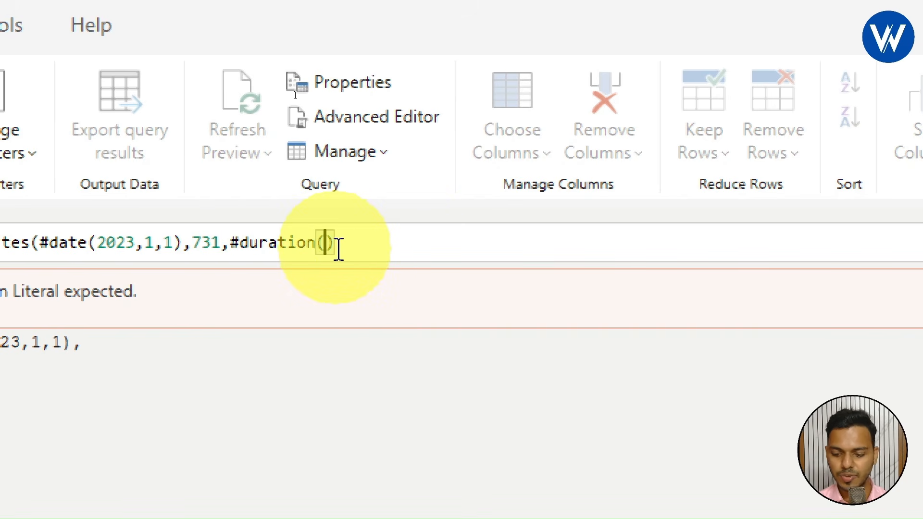
{"action": "type", "text": "1,"}
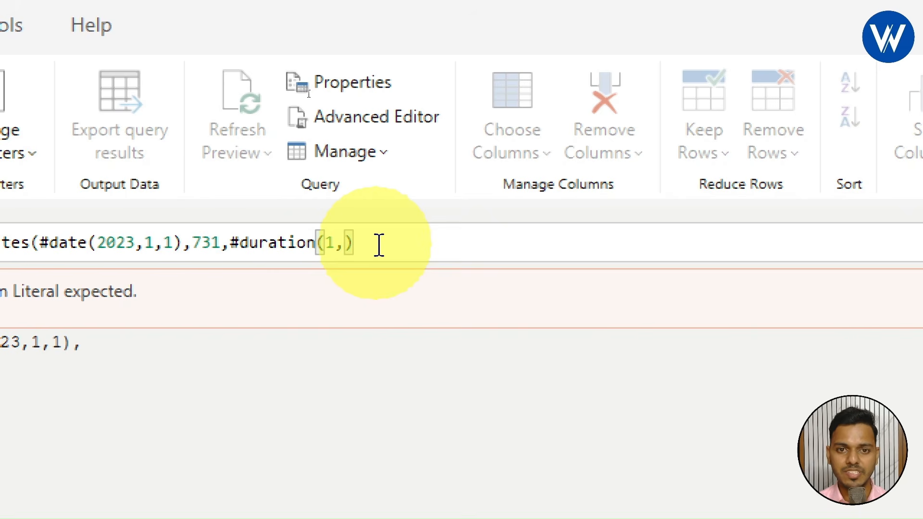
{"action": "type", "text": "0,"}
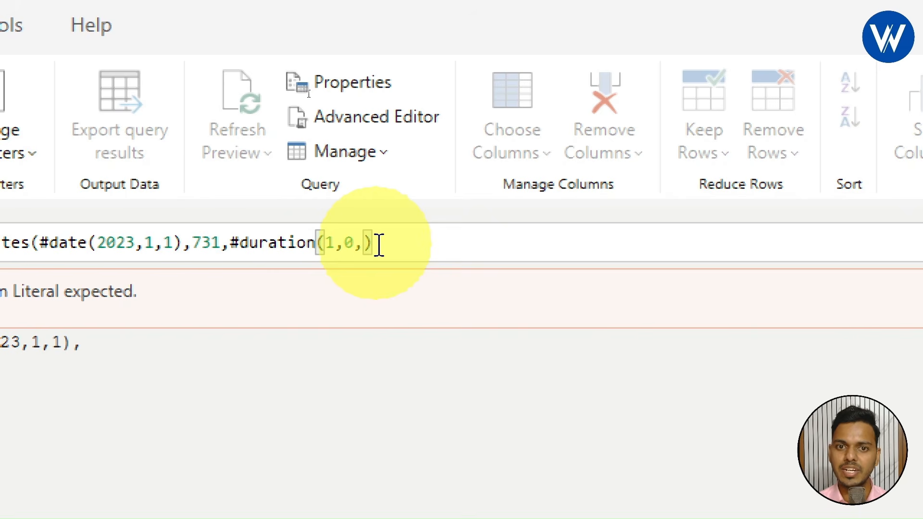
{"action": "type", "text": "0,"}
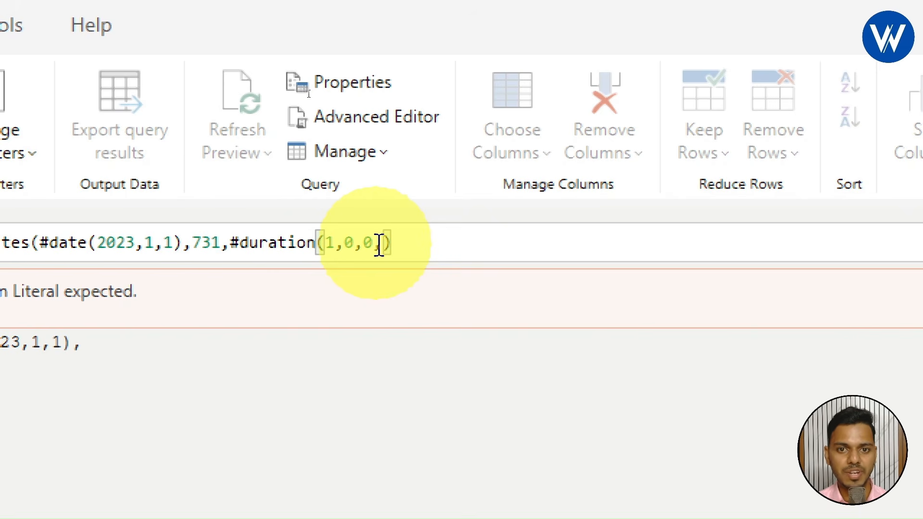
{"action": "type", "text": "0"}
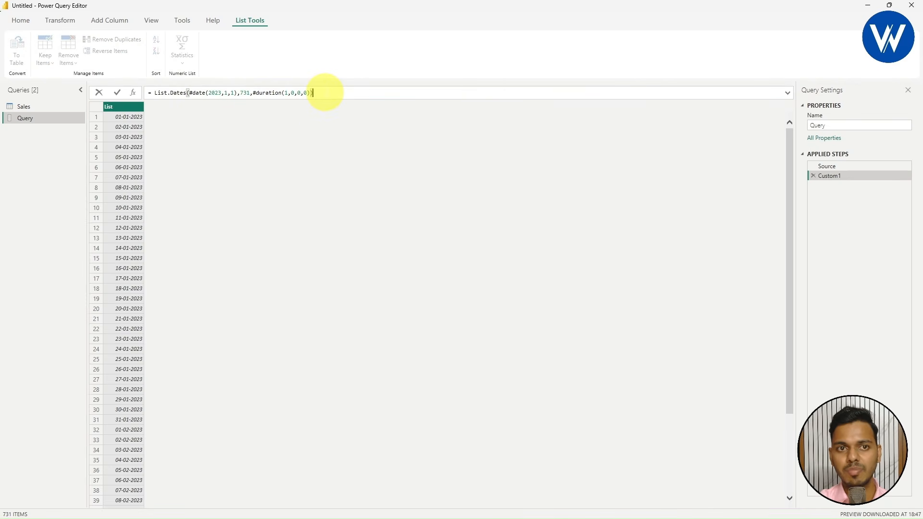
{"action": "key", "text": "Return"}
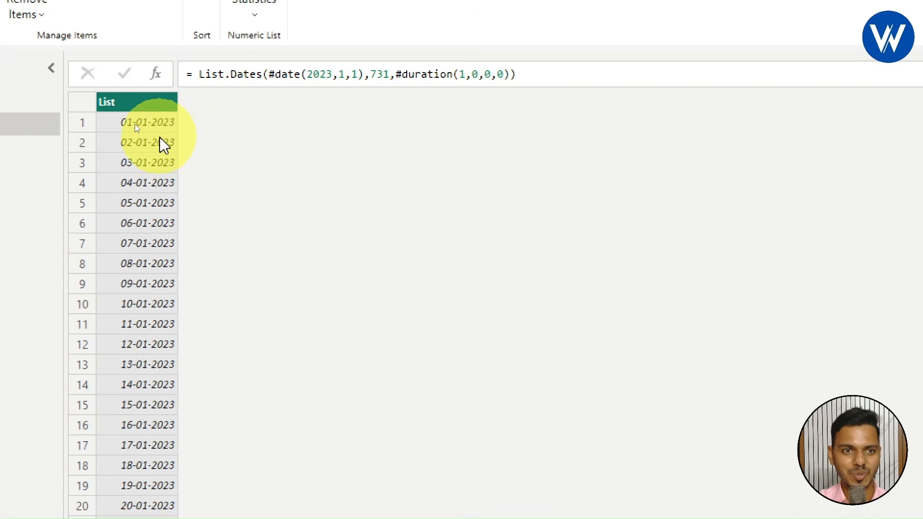
Look through the generated date list from its first row to its last
{"action": "scroll", "coordinate": [157, 243], "scroll_direction": "down", "scroll_amount": 8}
{"action": "scroll", "coordinate": [156, 242], "scroll_direction": "down", "scroll_amount": 20}
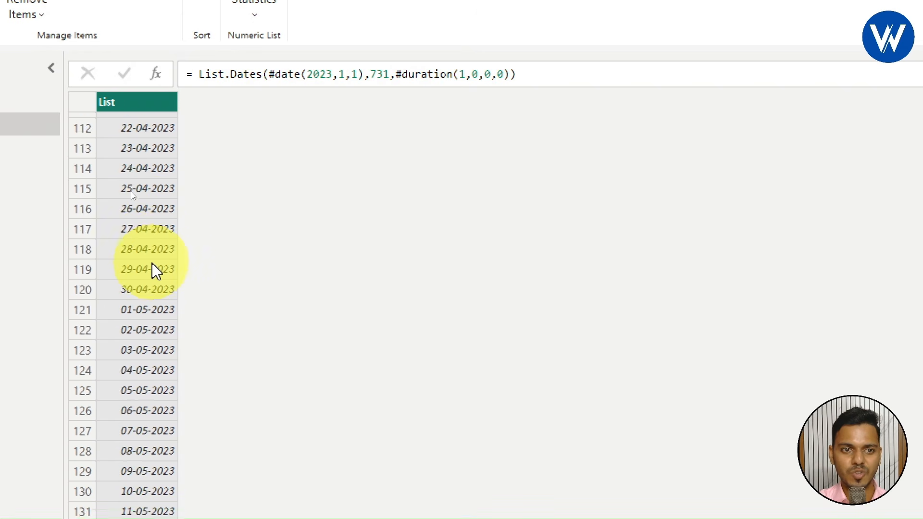
{"action": "scroll", "coordinate": [157, 279], "scroll_direction": "down", "scroll_amount": 20}
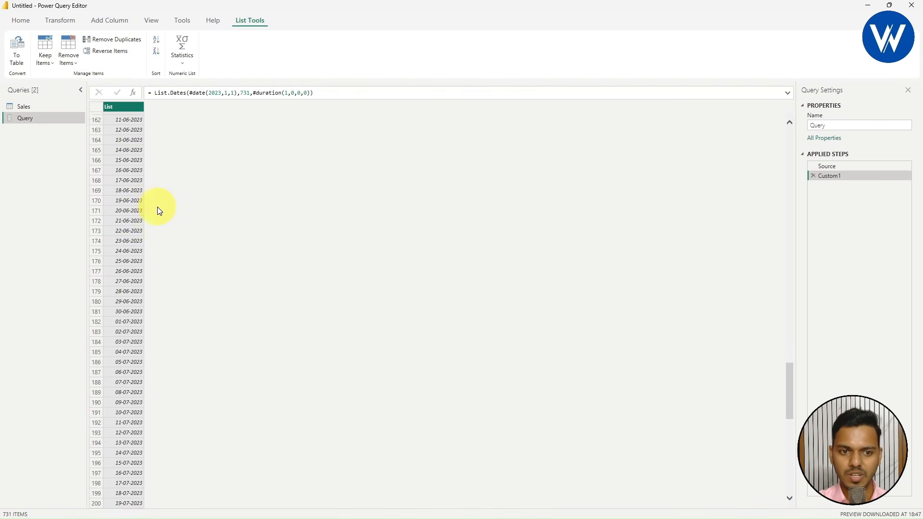
{"action": "scroll", "coordinate": [153, 320], "scroll_direction": "down", "scroll_amount": 20}
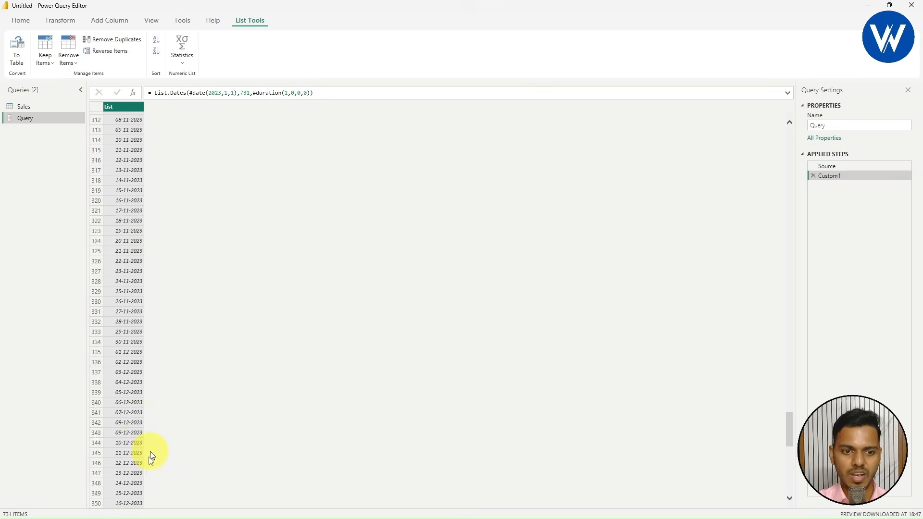
{"action": "scroll", "coordinate": [147, 477], "scroll_direction": "down", "scroll_amount": 20}
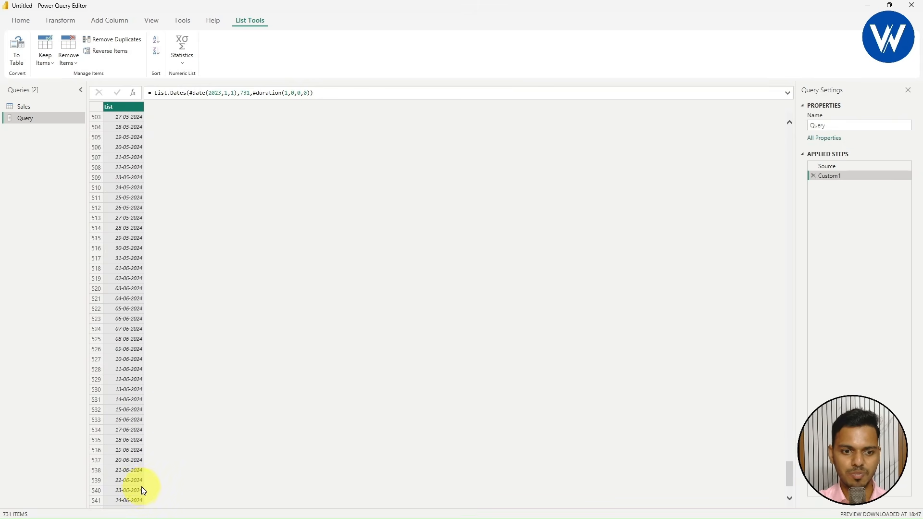
{"action": "scroll", "coordinate": [145, 496], "scroll_direction": "down", "scroll_amount": 20}
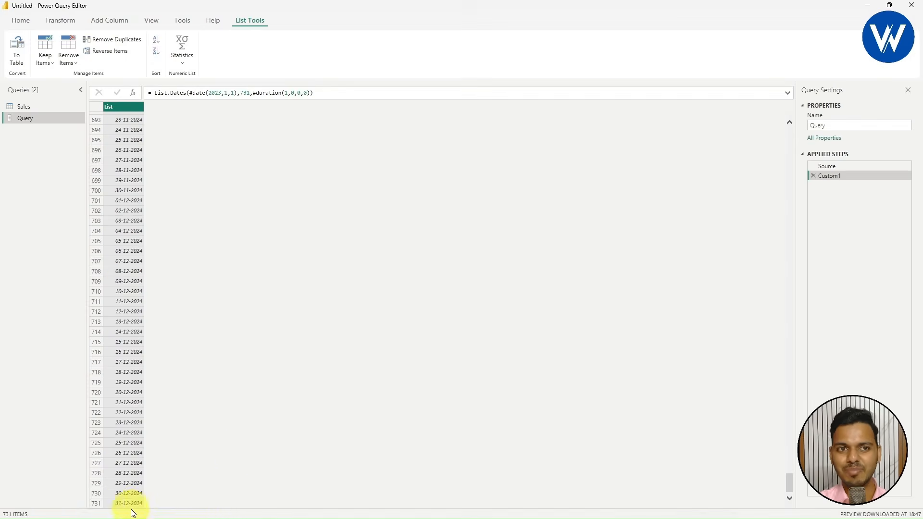
Convert the generated date list to a table with delimiter None and extra columns shown as errors
{"action": "scroll", "coordinate": [149, 407], "scroll_direction": "up", "scroll_amount": 15}
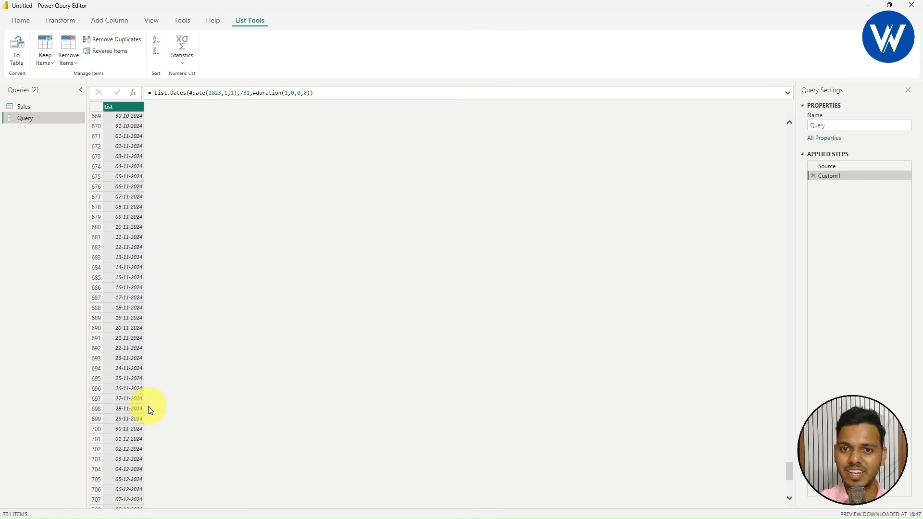
{"action": "scroll", "coordinate": [149, 409], "scroll_direction": "up", "scroll_amount": 15}
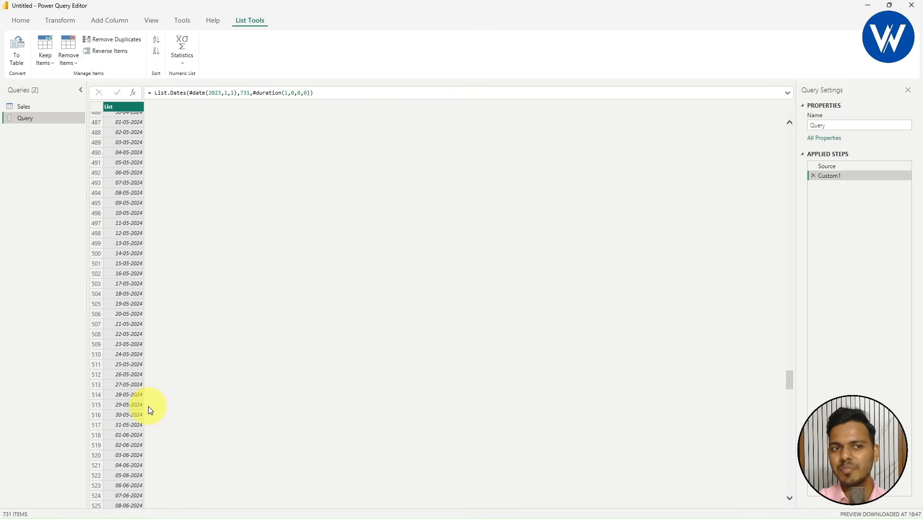
{"action": "scroll", "coordinate": [148, 406], "scroll_direction": "up", "scroll_amount": 12}
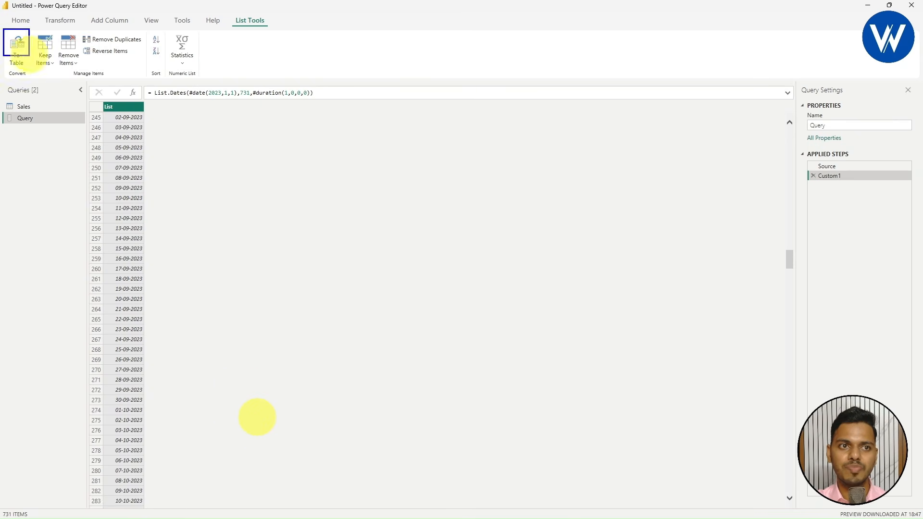
{"action": "left_click_drag", "start_coordinate": [16, 63], "coordinate": [37, 176]}
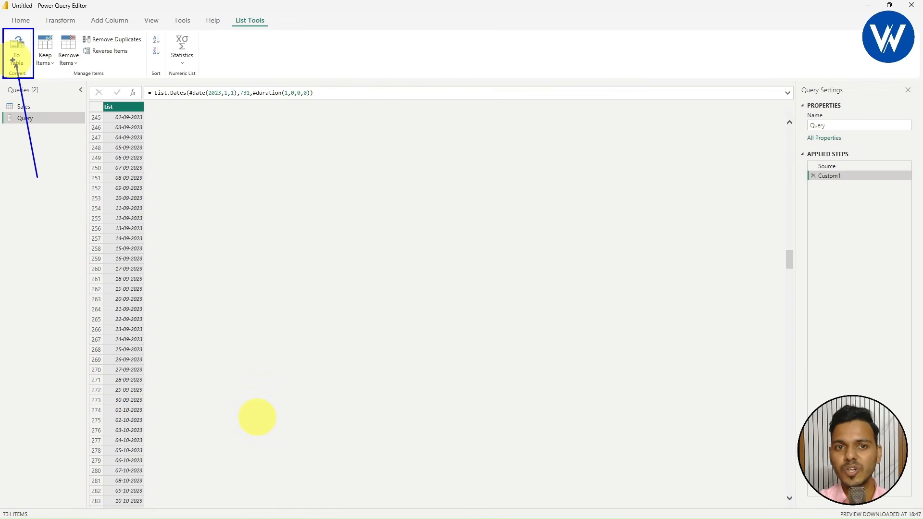
{"action": "key", "text": "Escape"}
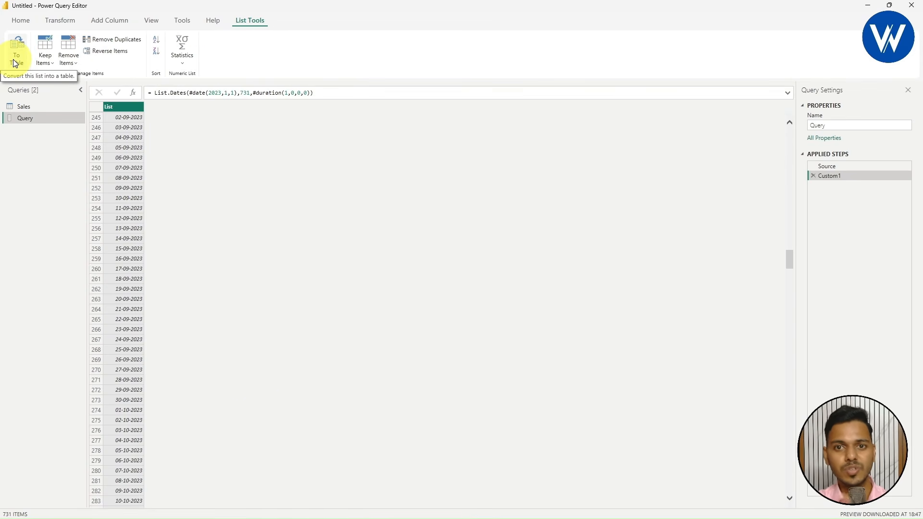
{"action": "left_click", "coordinate": [19, 47]}
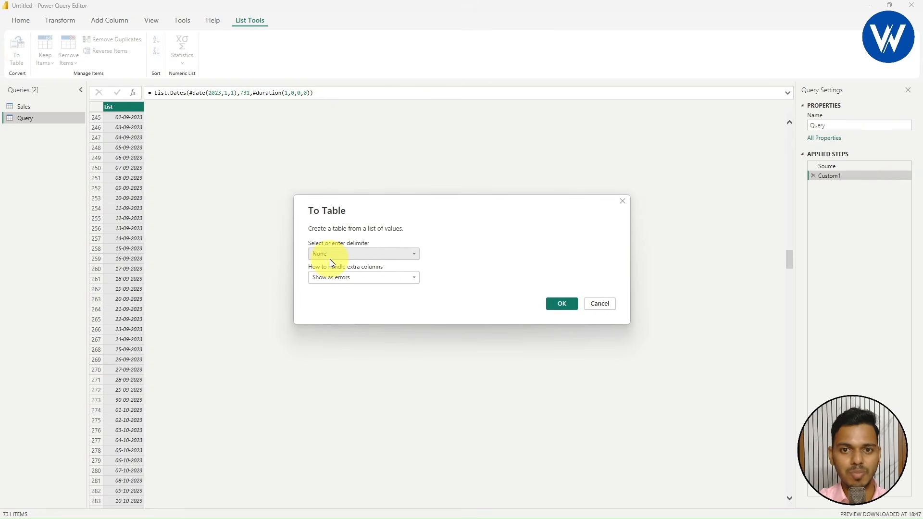
{"action": "left_click", "coordinate": [556, 304]}
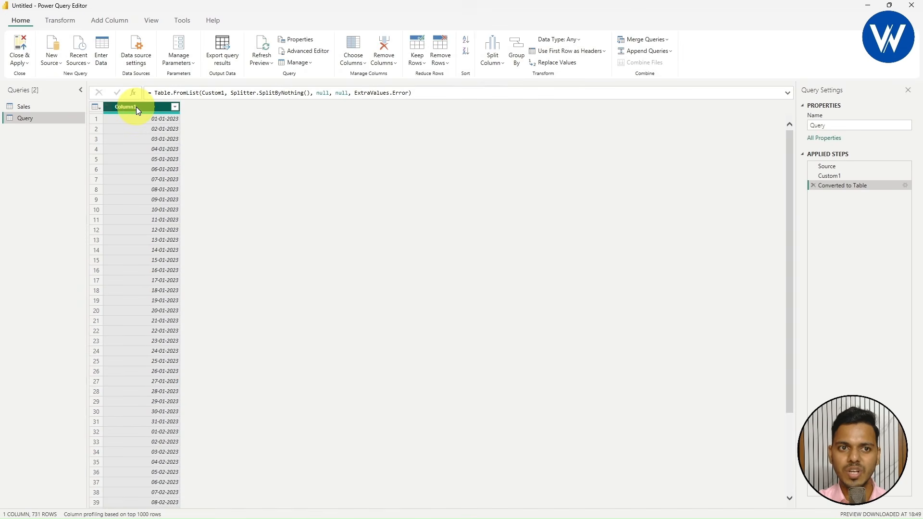
Rename Column1 of the new table to Custom_Calendar
{"action": "double_click", "coordinate": [137, 107]}
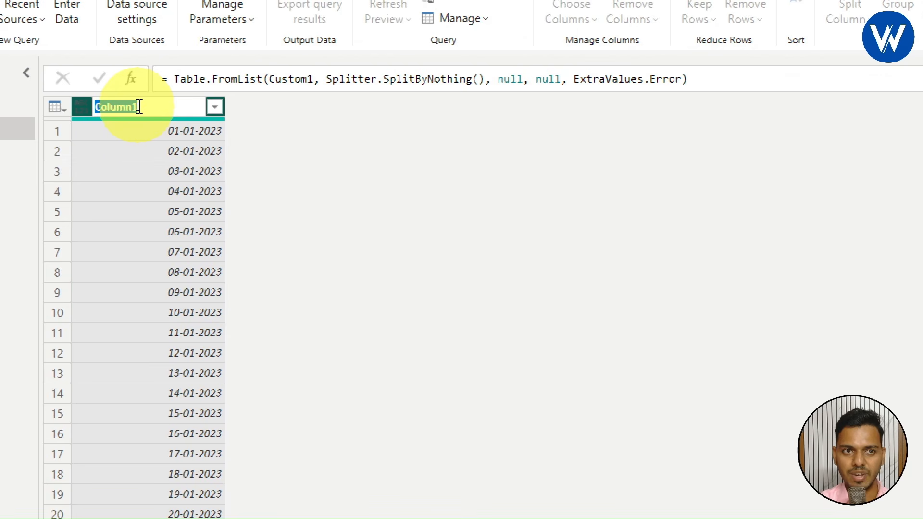
{"action": "type", "text": "Custom_Calendar"}
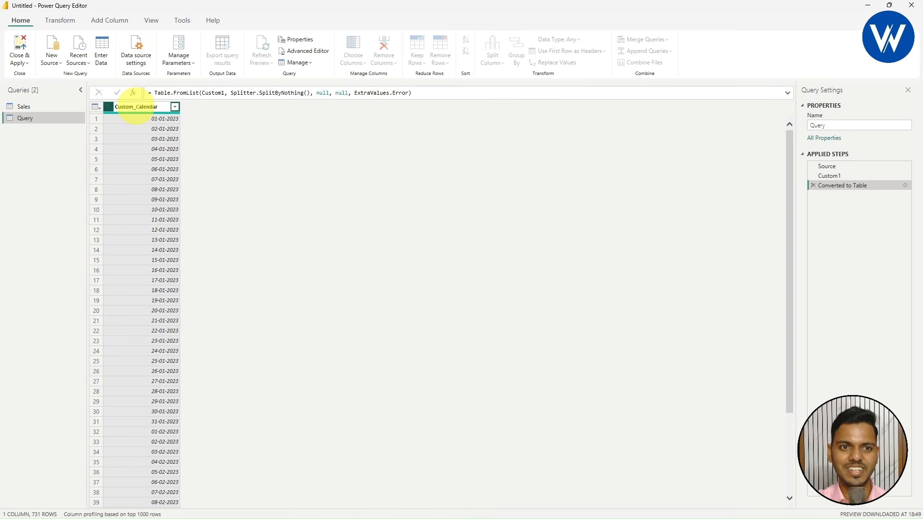
{"action": "key", "text": "Return"}
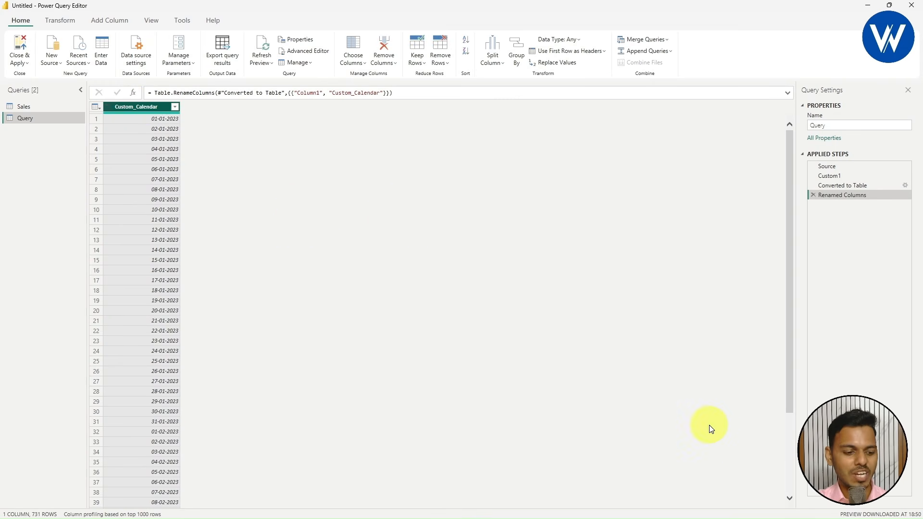
Mark the renamed date column and the applied steps Source, Custom1 and Converted to Table with on-screen boxes and arrows
{"action": "mouse_move", "coordinate": [102, 100]}
{"action": "left_mouse_down"}
{"action": "mouse_move", "coordinate": [183, 163]}
{"action": "mouse_move", "coordinate": [193, 472]}
{"action": "left_mouse_up"}
{"action": "left_click_drag", "start_coordinate": [792, 143], "coordinate": [911, 212]}
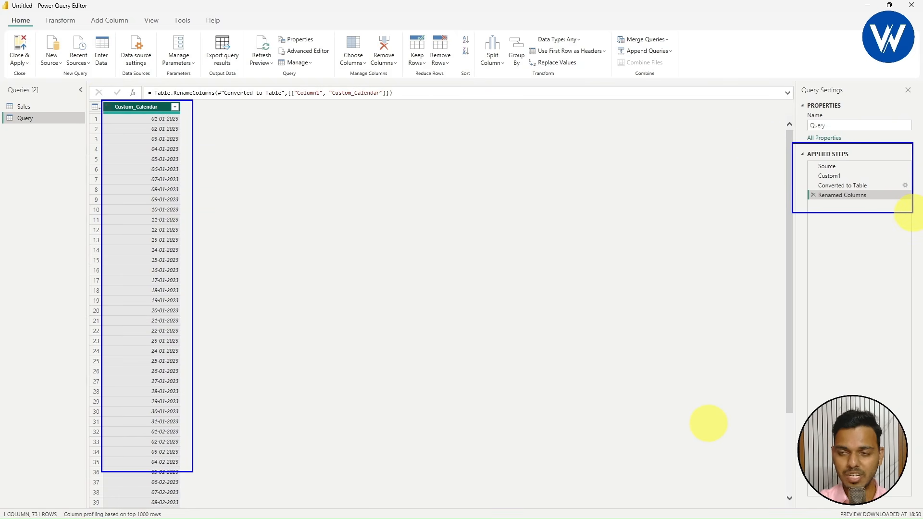
{"action": "left_click_drag", "start_coordinate": [815, 168], "coordinate": [800, 175]}
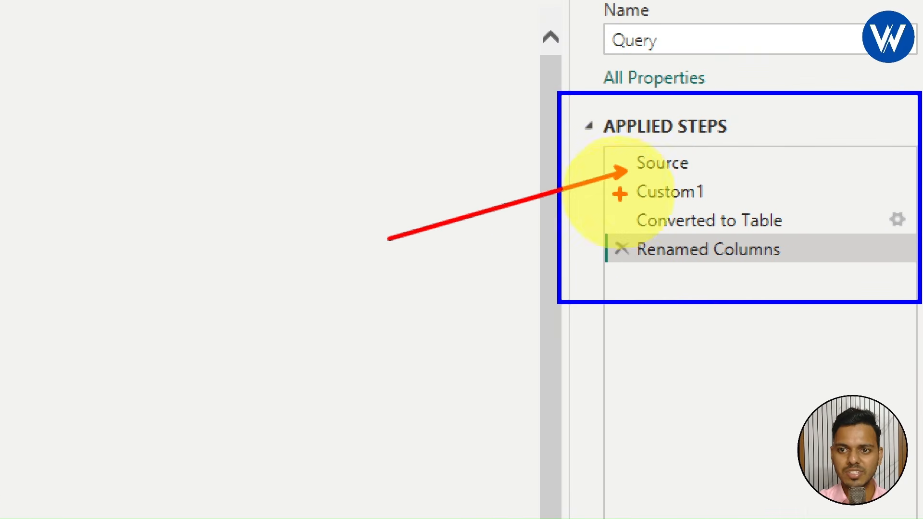
{"action": "left_click_drag", "start_coordinate": [640, 193], "coordinate": [564, 241]}
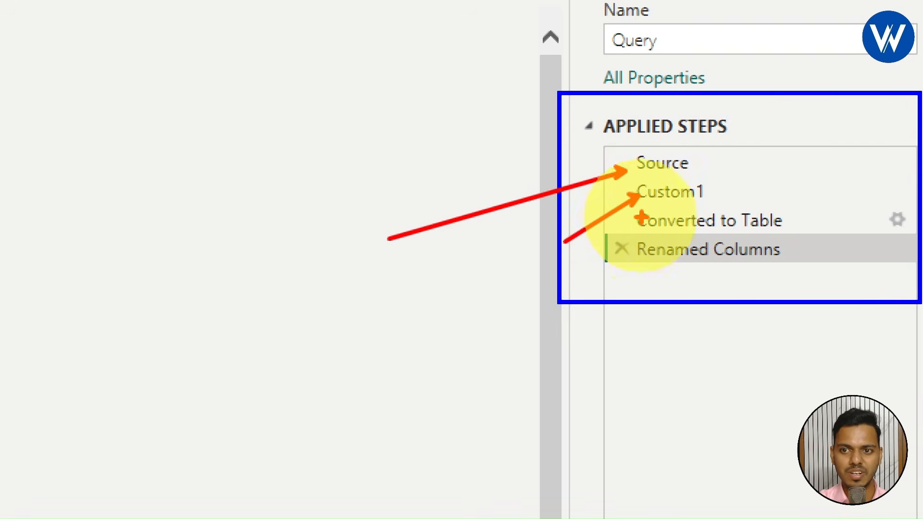
{"action": "left_click_drag", "start_coordinate": [633, 226], "coordinate": [555, 292]}
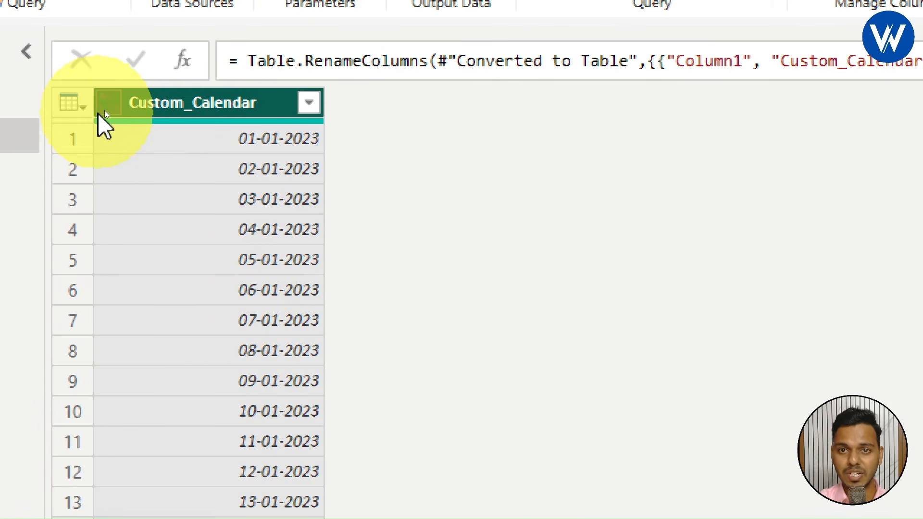
Set the Custom_Calendar column's data type to Date and review its filter values through to the last date without filtering
{"action": "left_click", "coordinate": [103, 107]}
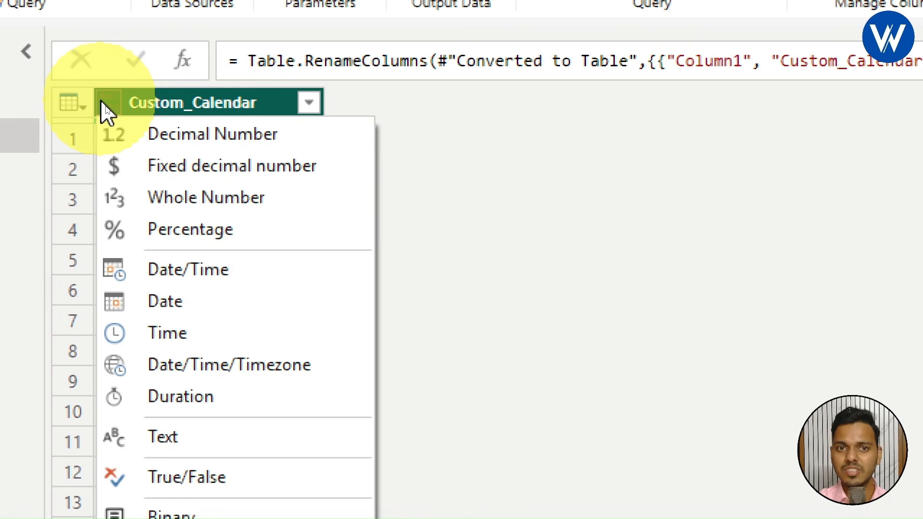
{"action": "left_click", "coordinate": [196, 299]}
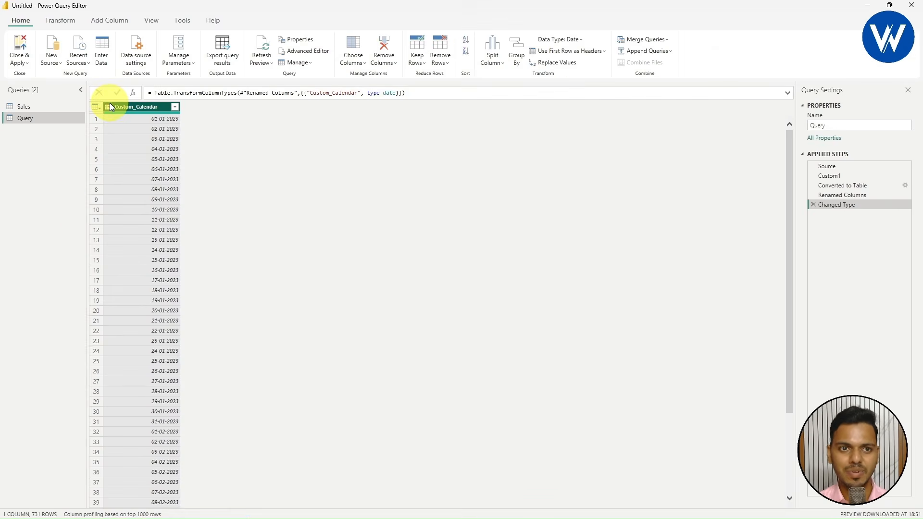
{"action": "left_click", "coordinate": [174, 106]}
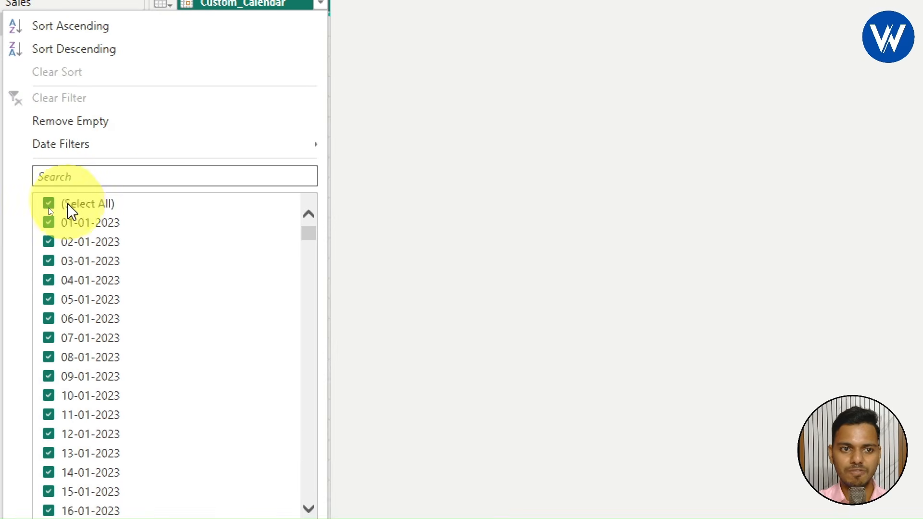
{"action": "scroll", "coordinate": [140, 255], "scroll_direction": "down", "scroll_amount": 10}
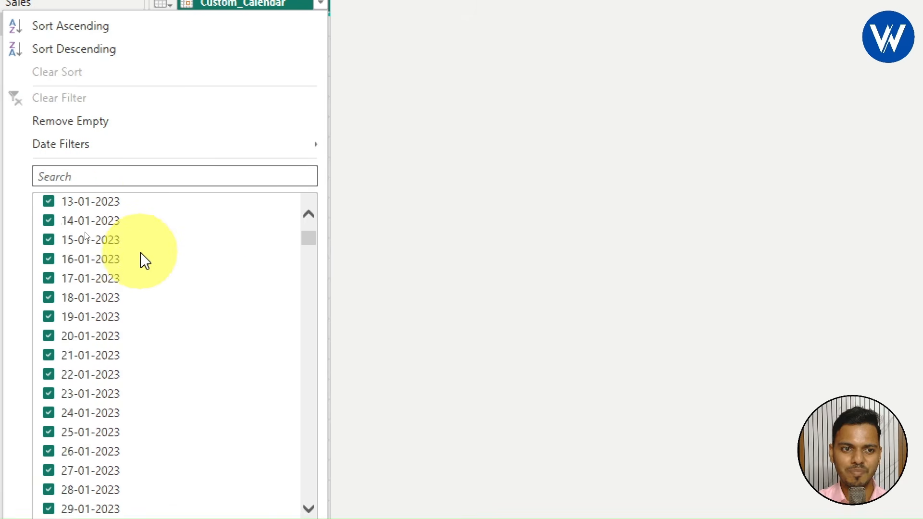
{"action": "left_click_drag", "start_coordinate": [309, 246], "coordinate": [309, 516]}
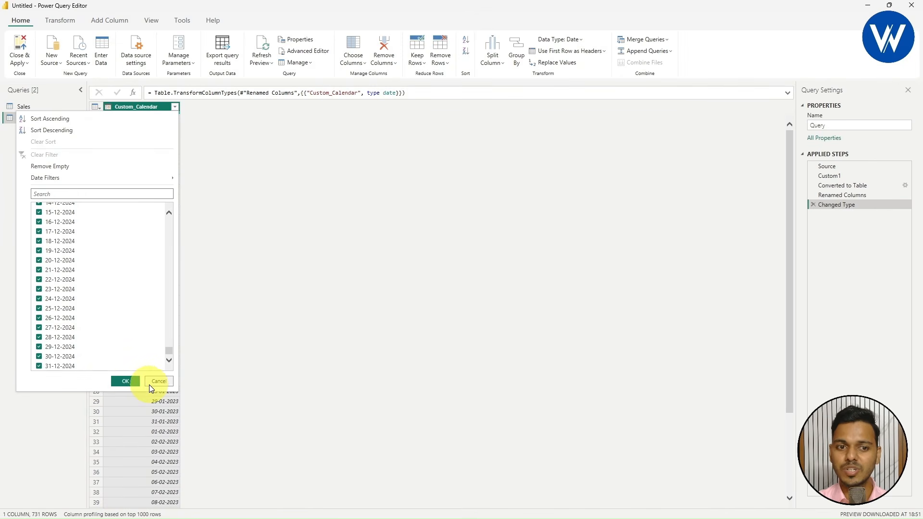
{"action": "left_click", "coordinate": [158, 381]}
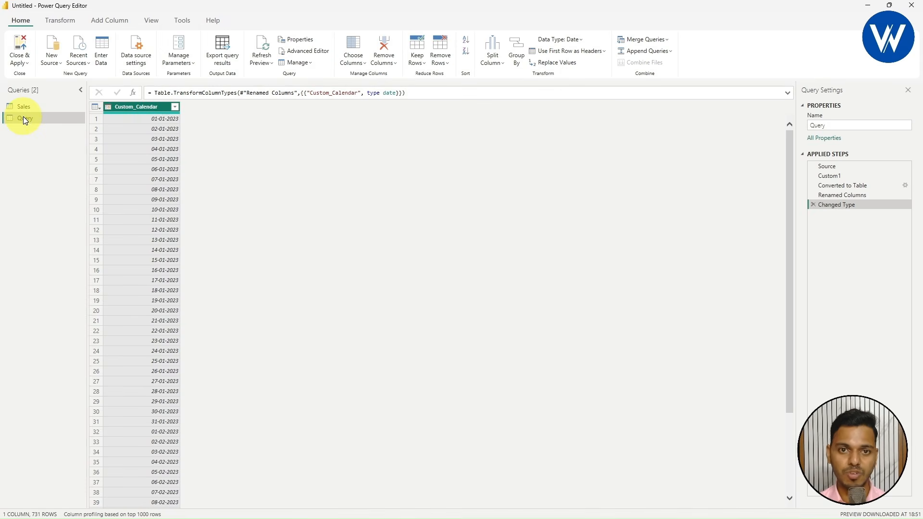
Rename the query to Custom_Calendar
{"action": "left_click", "coordinate": [838, 126]}
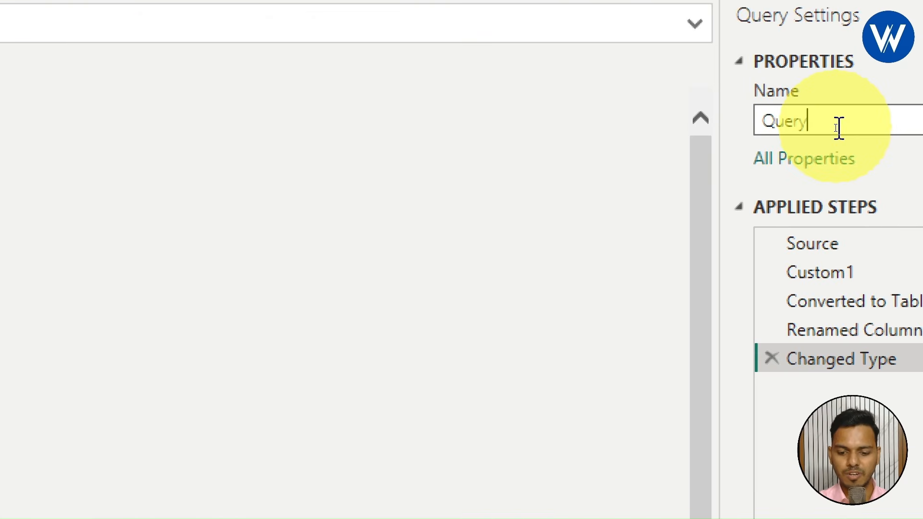
{"action": "key", "text": "BackSpace"}
{"action": "key", "text": "BackSpace"}
{"action": "key", "text": "BackSpace"}
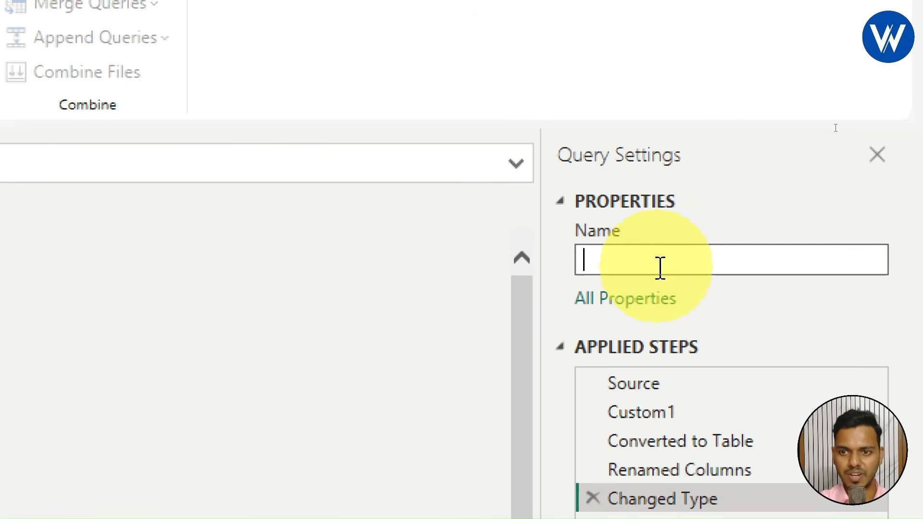
{"action": "type", "text": "Custom"}
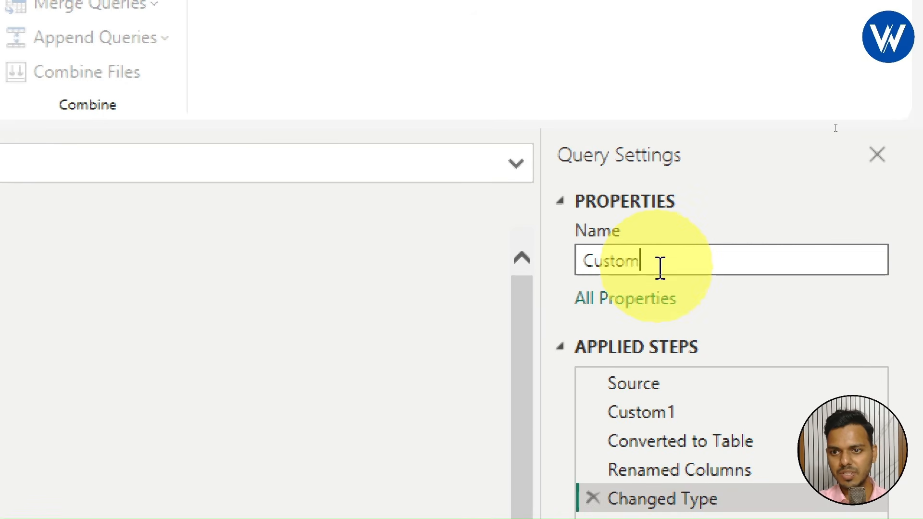
{"action": "type", "text": "_"}
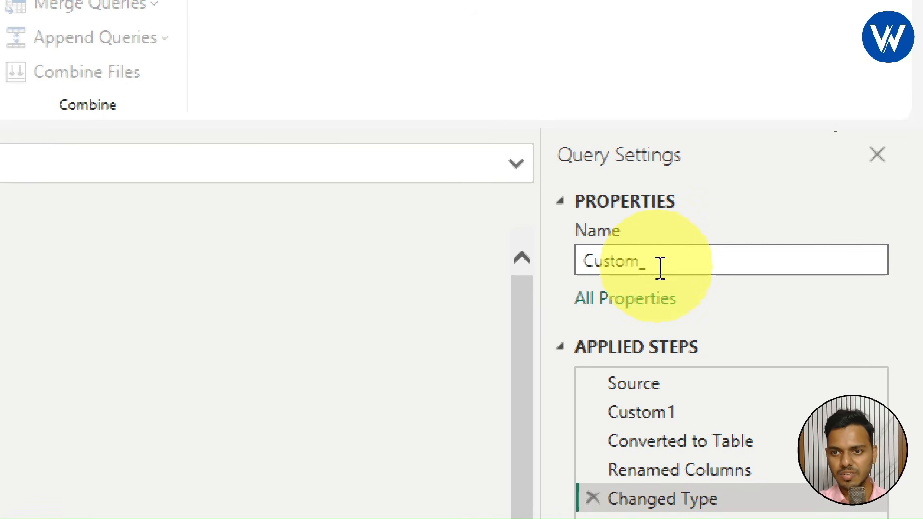
{"action": "type", "text": "Calendar"}
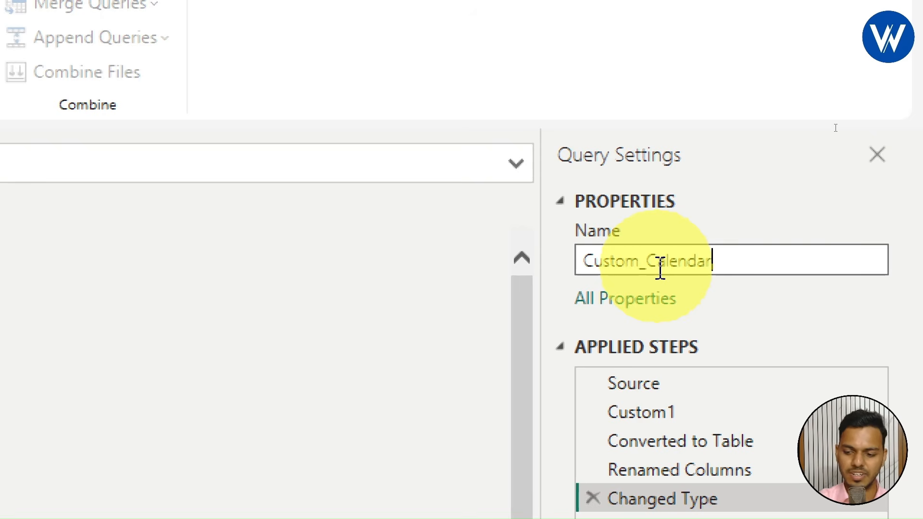
{"action": "key", "text": "Return"}
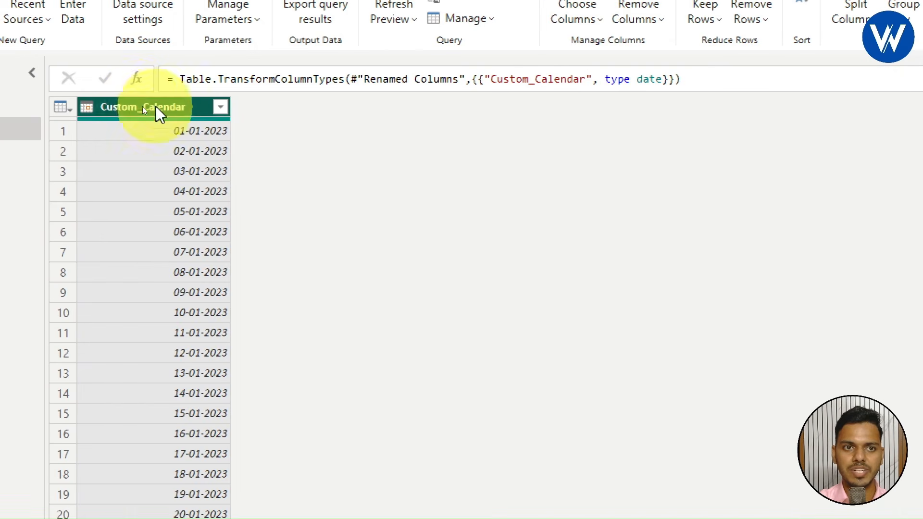
Rename the date column of the Custom_Calendar query to Custom_Dates
{"action": "double_click", "coordinate": [156, 106]}
{"action": "left_click", "coordinate": [187, 107]}
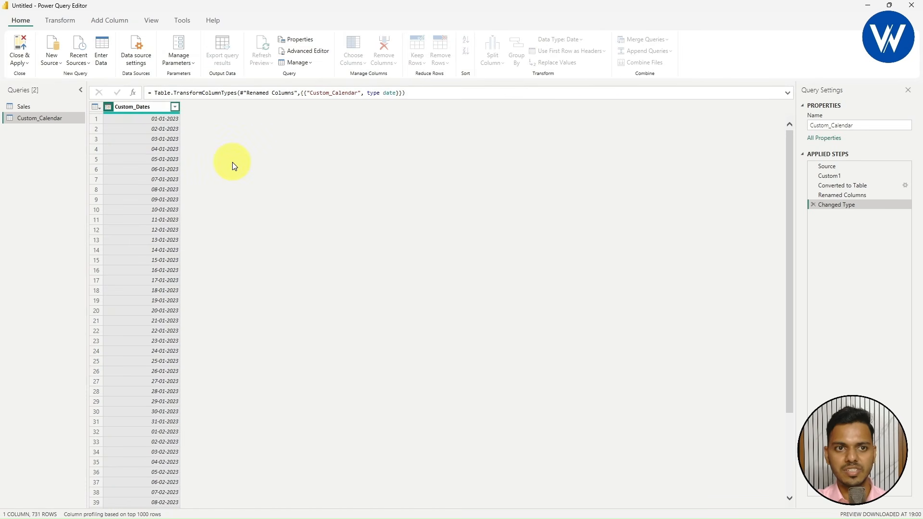
{"action": "left_click", "coordinate": [465, 325]}
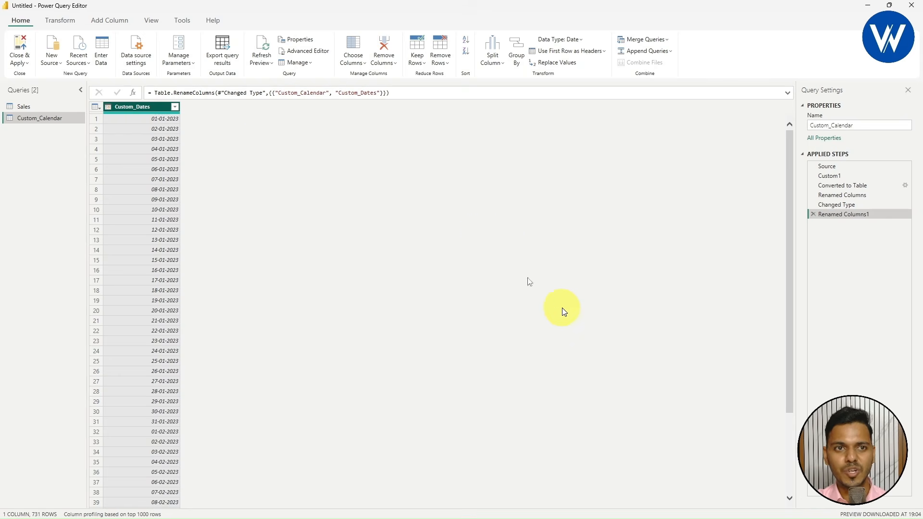
Examine the date-based columns that can be added from Custom_Dates, marking the year, month, quarter and day options with boxes and arrows
{"action": "left_click", "coordinate": [108, 21]}
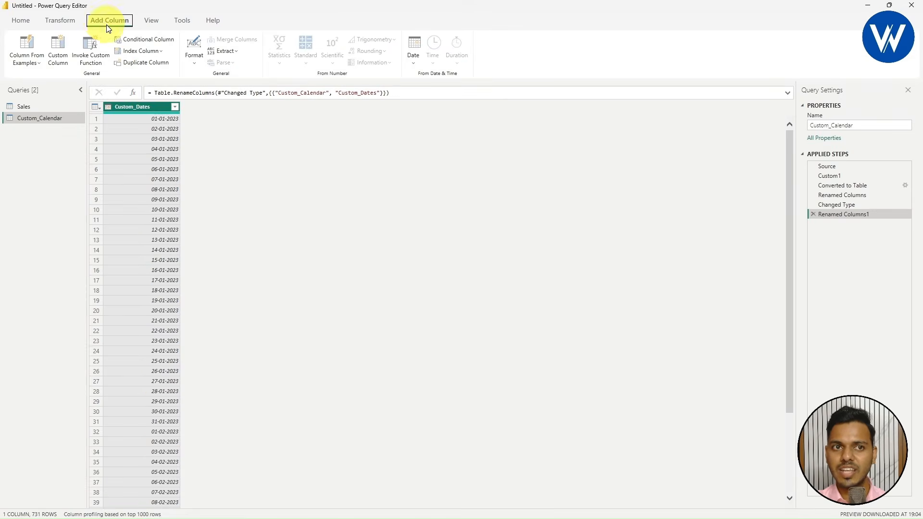
{"action": "left_click", "coordinate": [415, 68]}
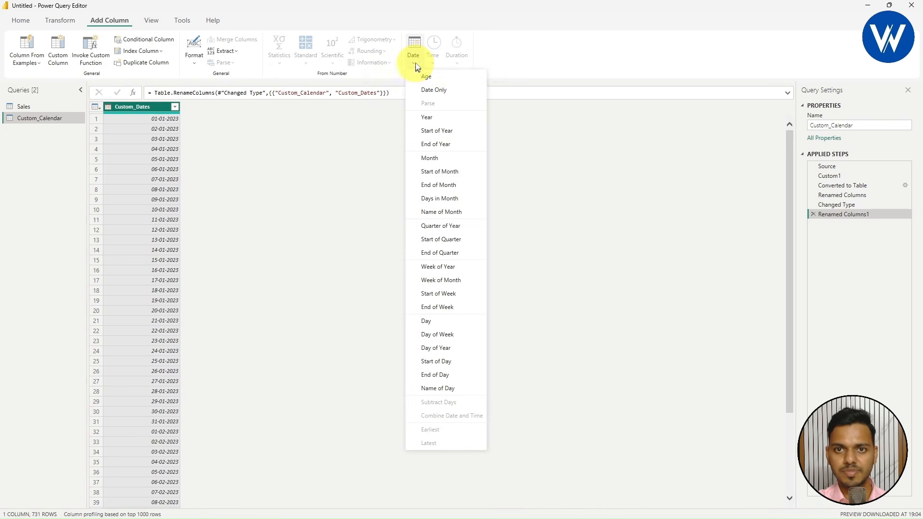
{"action": "key", "text": "ctrl+2"}
{"action": "mouse_move", "coordinate": [394, 26]}
{"action": "left_mouse_down"}
{"action": "mouse_move", "coordinate": [430, 65]}
{"action": "mouse_move", "coordinate": [387, 102]}
{"action": "left_mouse_up"}
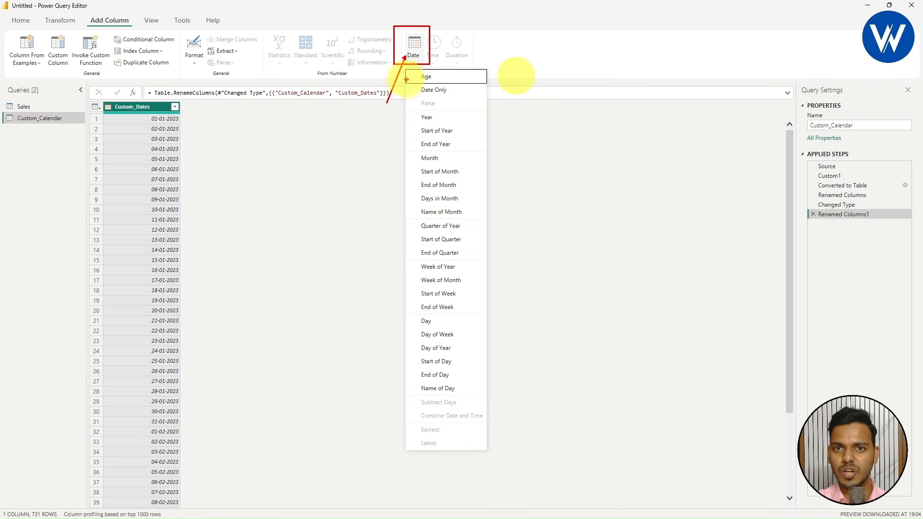
{"action": "mouse_move", "coordinate": [404, 68]}
{"action": "left_mouse_down"}
{"action": "mouse_move", "coordinate": [498, 304]}
{"action": "mouse_move", "coordinate": [490, 452]}
{"action": "left_mouse_up"}
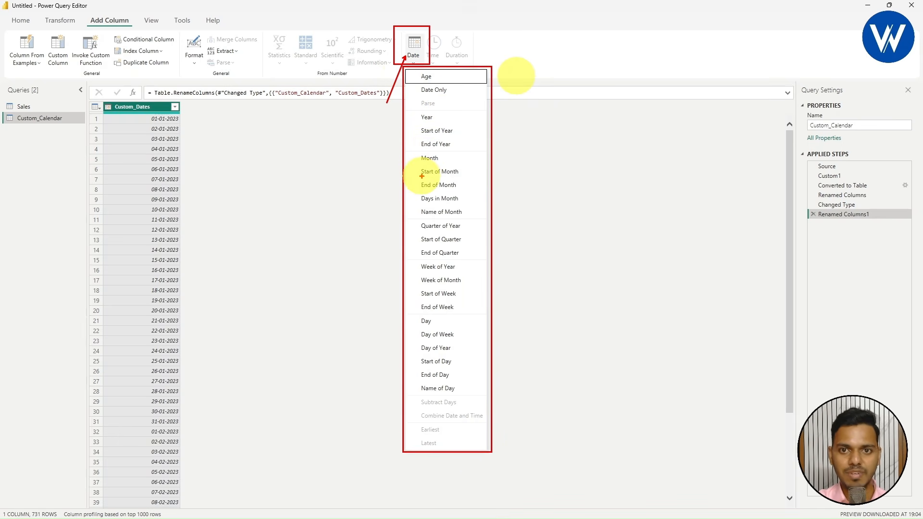
{"action": "mouse_move", "coordinate": [421, 124]}
{"action": "left_mouse_down"}
{"action": "mouse_move", "coordinate": [398, 140]}
{"action": "mouse_move", "coordinate": [414, 136]}
{"action": "left_mouse_up"}
{"action": "mouse_move", "coordinate": [400, 167]}
{"action": "left_mouse_down"}
{"action": "mouse_move", "coordinate": [413, 152]}
{"action": "mouse_move", "coordinate": [395, 210]}
{"action": "mouse_move", "coordinate": [422, 217]}
{"action": "mouse_move", "coordinate": [407, 245]}
{"action": "left_mouse_up"}
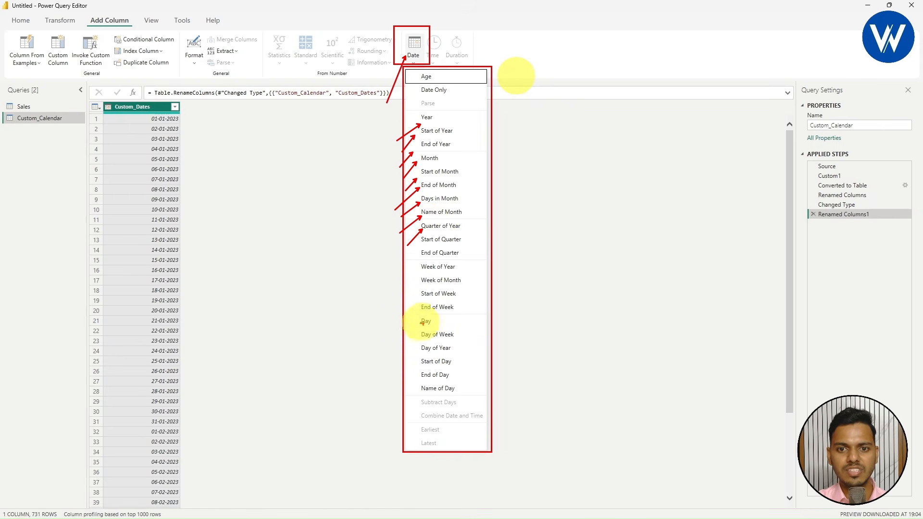
{"action": "mouse_move", "coordinate": [421, 323]}
{"action": "left_mouse_down"}
{"action": "mouse_move", "coordinate": [403, 338]}
{"action": "mouse_move", "coordinate": [405, 361]}
{"action": "left_mouse_up"}
{"action": "key", "text": "Escape"}
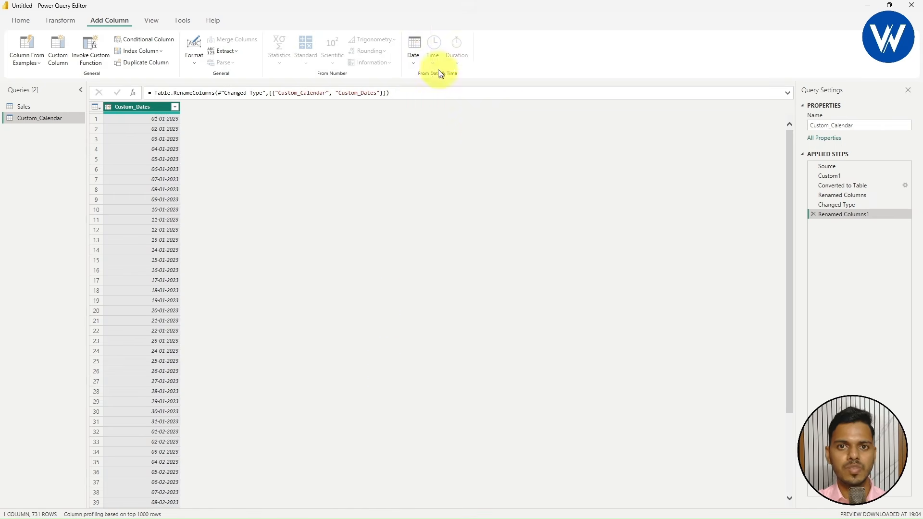
Add a Year column derived from Custom_Dates and review its filter values without filtering
{"action": "left_click", "coordinate": [414, 59]}
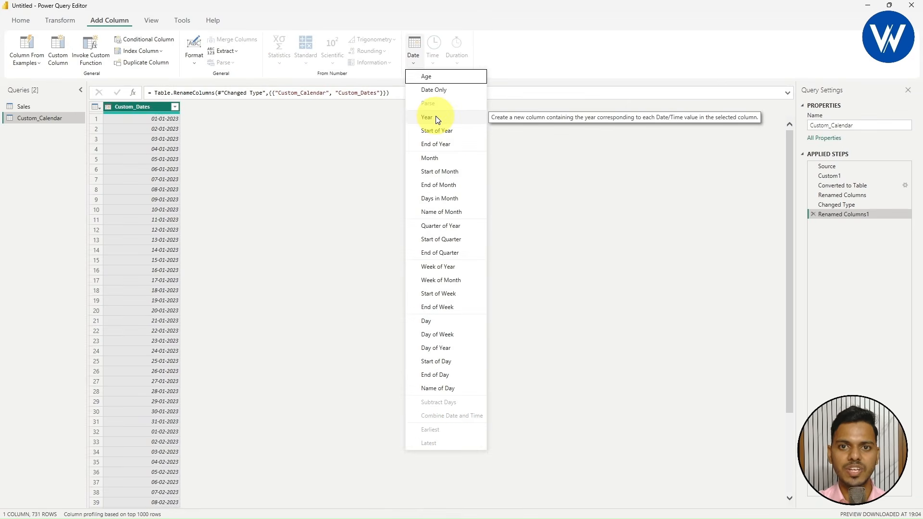
{"action": "left_click", "coordinate": [436, 118]}
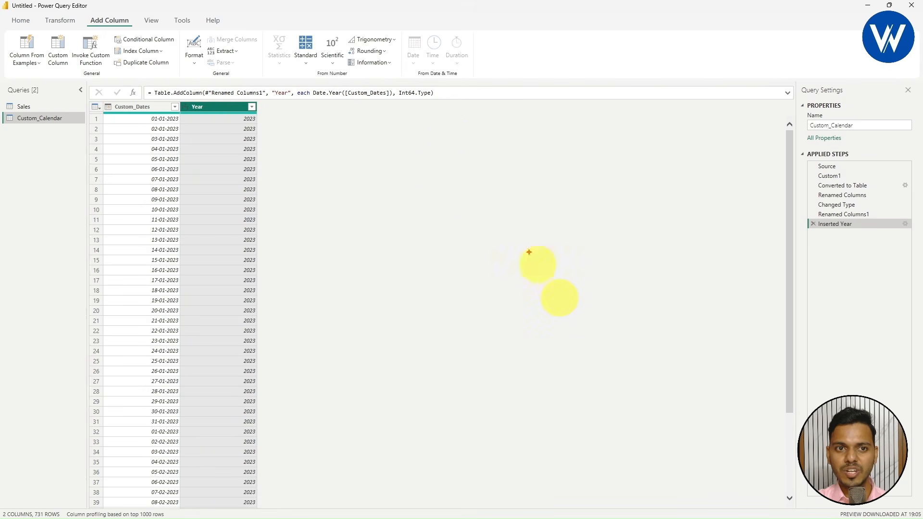
{"action": "mouse_move", "coordinate": [167, 98]}
{"action": "left_mouse_down"}
{"action": "mouse_move", "coordinate": [253, 278]}
{"action": "mouse_move", "coordinate": [265, 395]}
{"action": "left_mouse_up"}
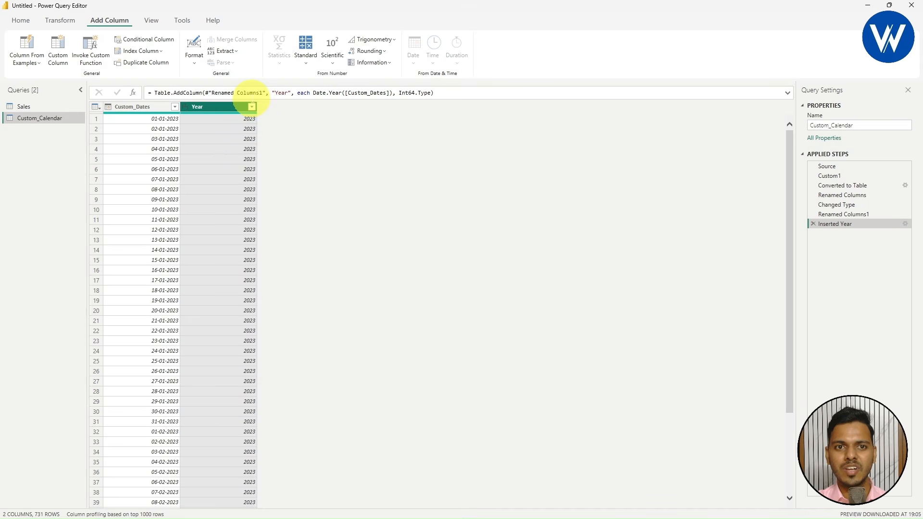
{"action": "left_click", "coordinate": [252, 107]}
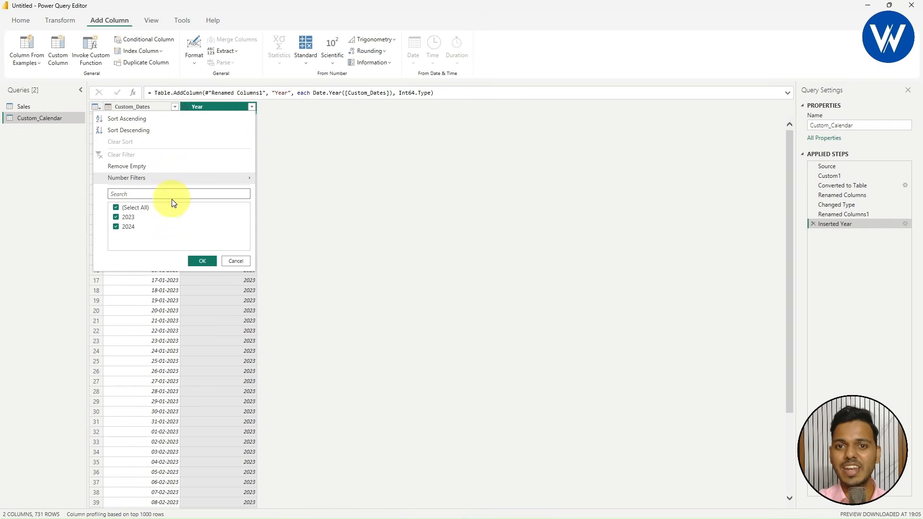
{"action": "left_click", "coordinate": [233, 262]}
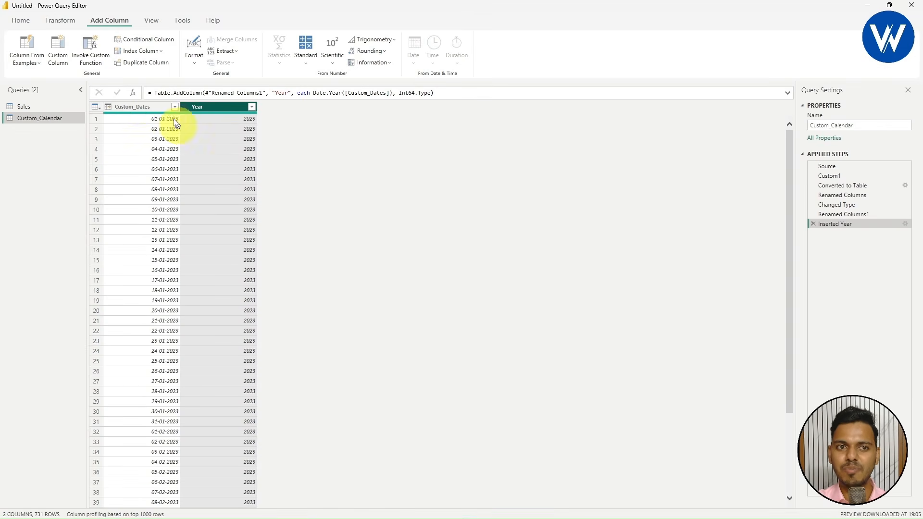
Add a Month Name column derived from Custom_Dates and review its filter values
{"action": "left_click", "coordinate": [134, 109]}
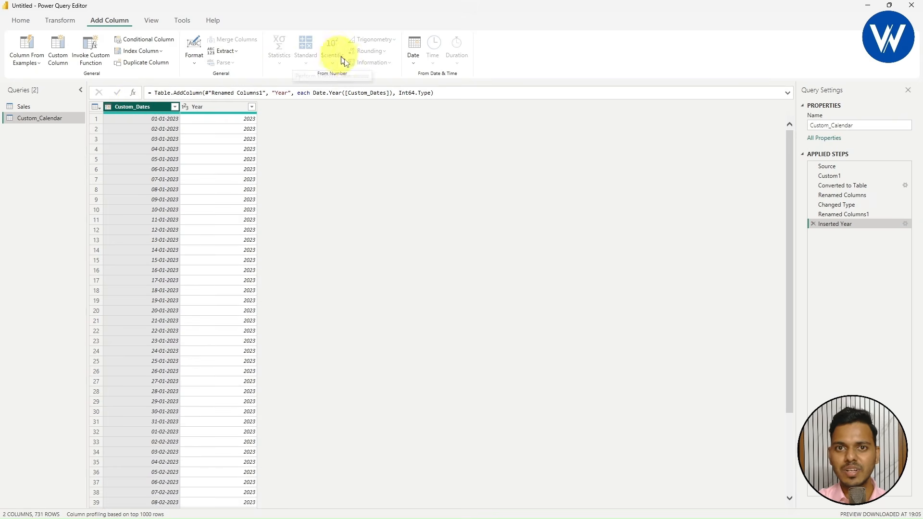
{"action": "left_click", "coordinate": [414, 63]}
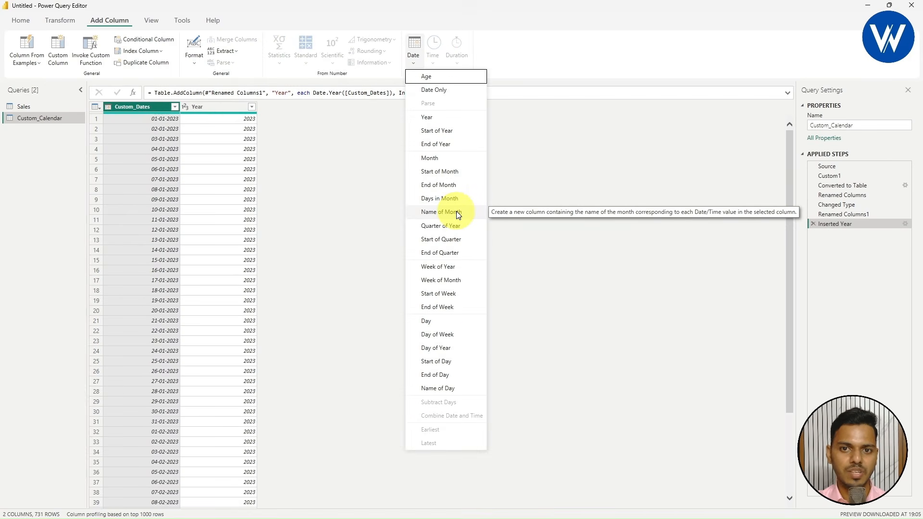
{"action": "left_click", "coordinate": [456, 211]}
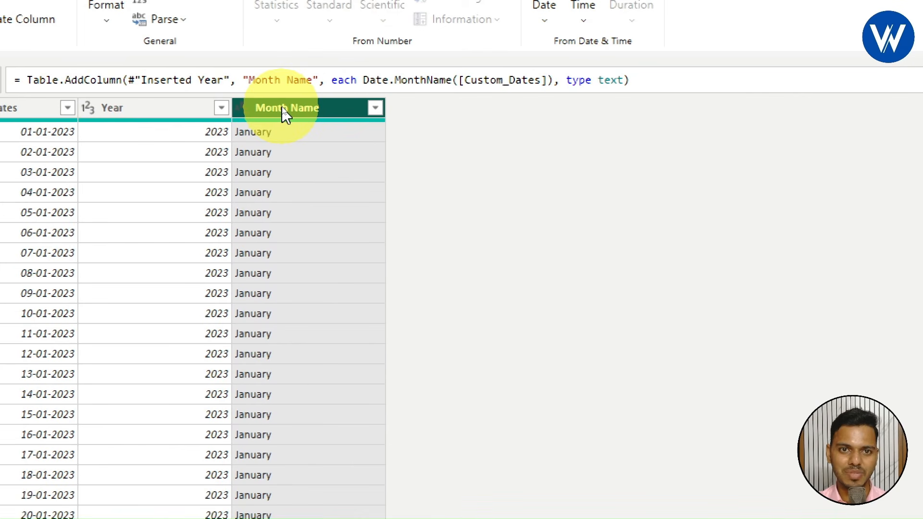
{"action": "left_click", "coordinate": [375, 108]}
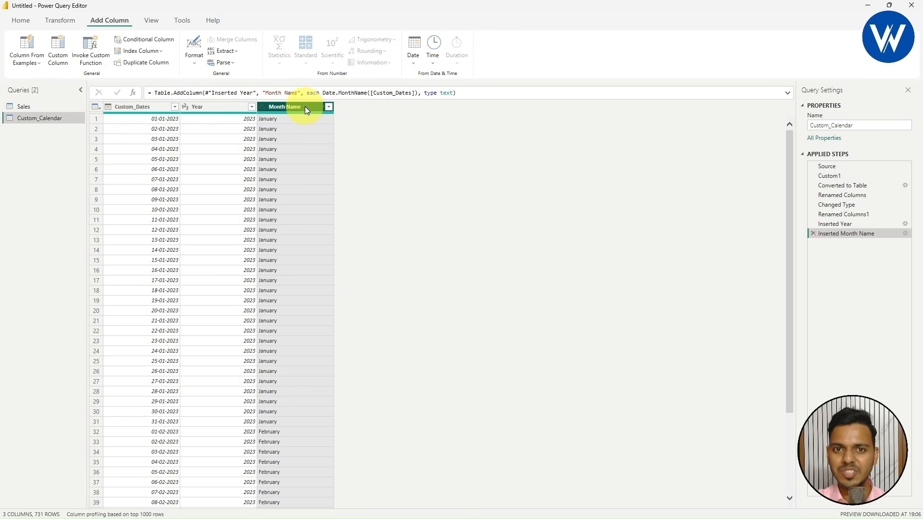
Add a Day Name column derived from Custom_Dates and review its filter values with all days kept selected
{"action": "left_click", "coordinate": [141, 106]}
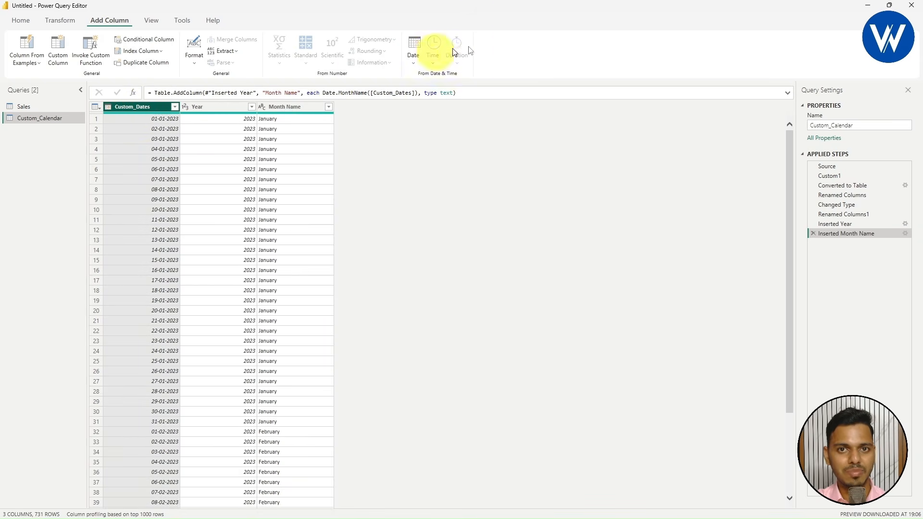
{"action": "left_click", "coordinate": [413, 57]}
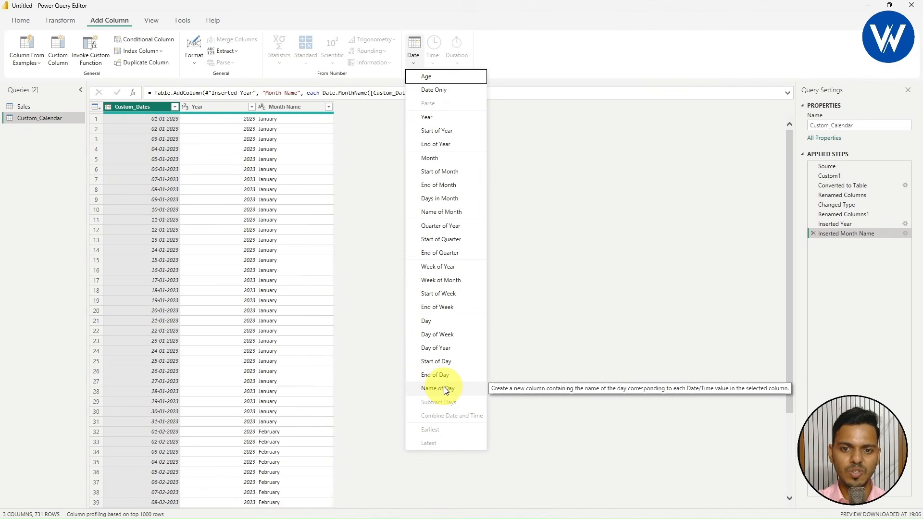
{"action": "left_click", "coordinate": [446, 389]}
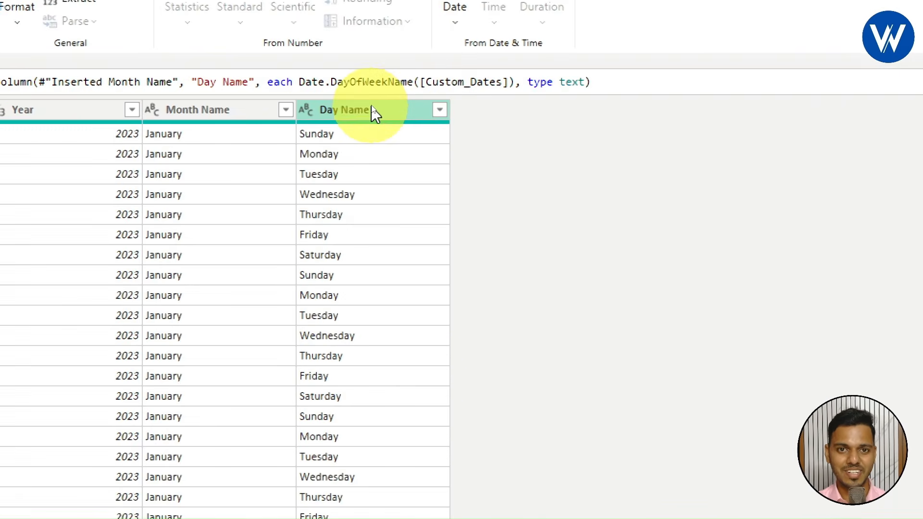
{"action": "left_click", "coordinate": [406, 107]}
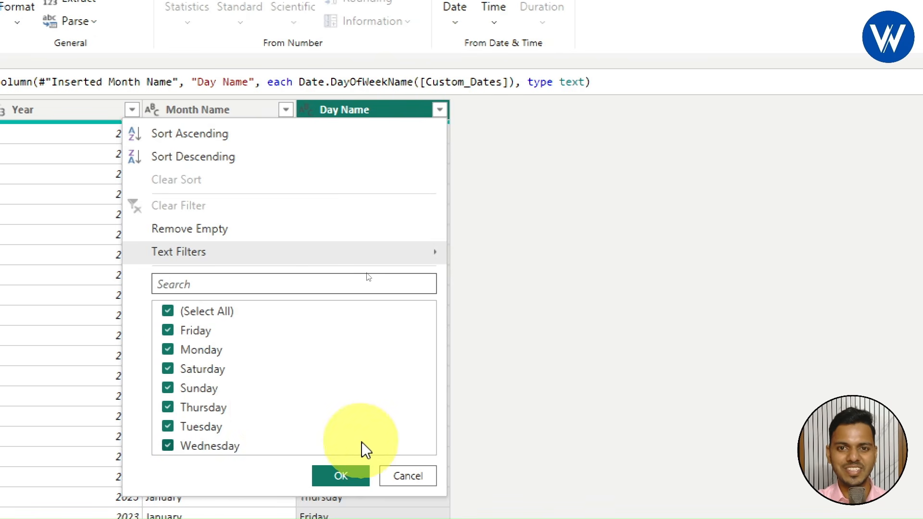
{"action": "left_click", "coordinate": [340, 476]}
Add a Week of Year column derived from Custom_Dates and review its filter values through to the last week without filtering
{"action": "left_click", "coordinate": [127, 107]}
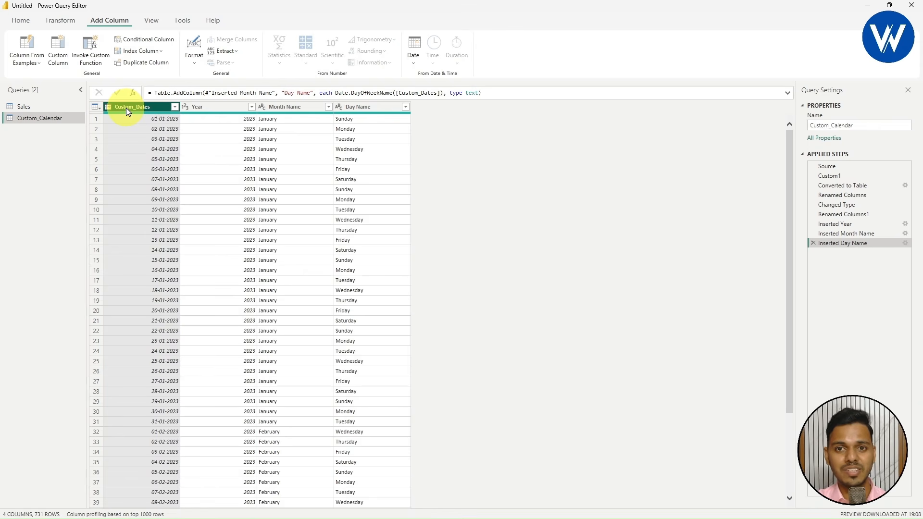
{"action": "left_click", "coordinate": [414, 67]}
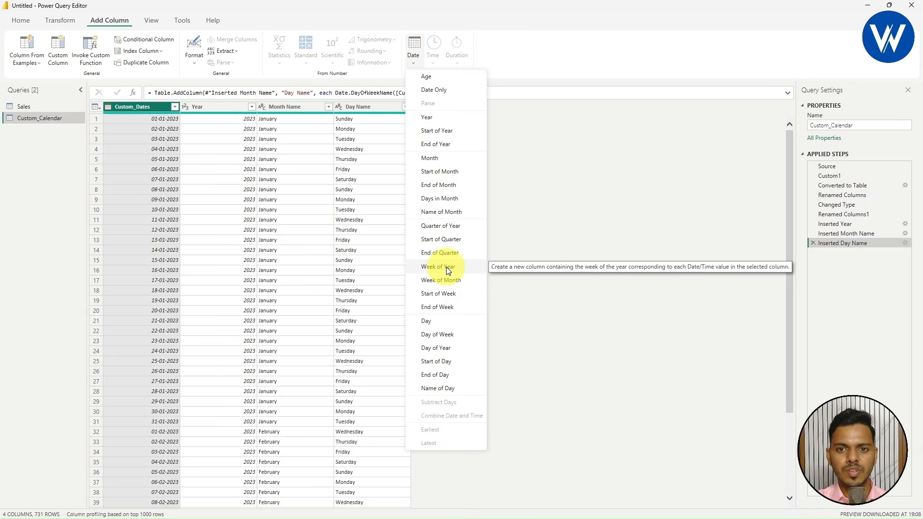
{"action": "left_click", "coordinate": [442, 257]}
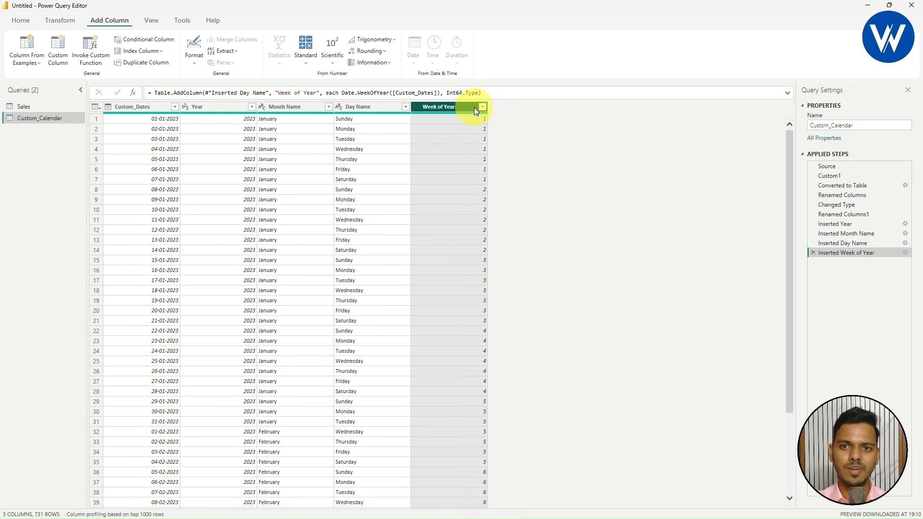
{"action": "left_click", "coordinate": [483, 108]}
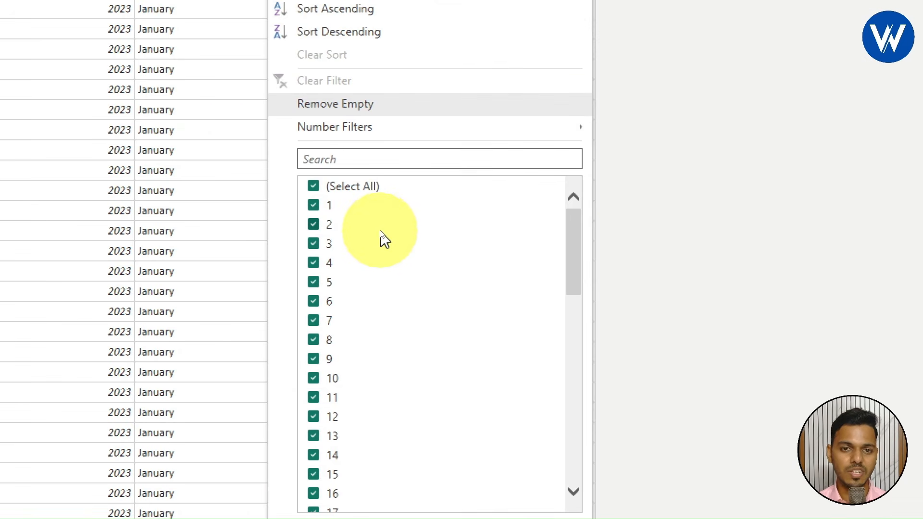
{"action": "scroll", "coordinate": [379, 250], "scroll_direction": "down", "scroll_amount": 11}
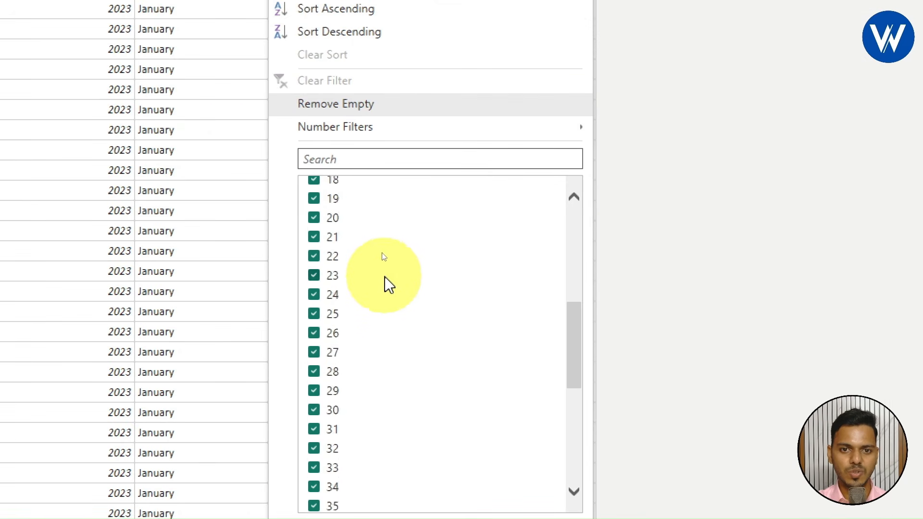
{"action": "scroll", "coordinate": [426, 485], "scroll_direction": "down", "scroll_amount": 1}
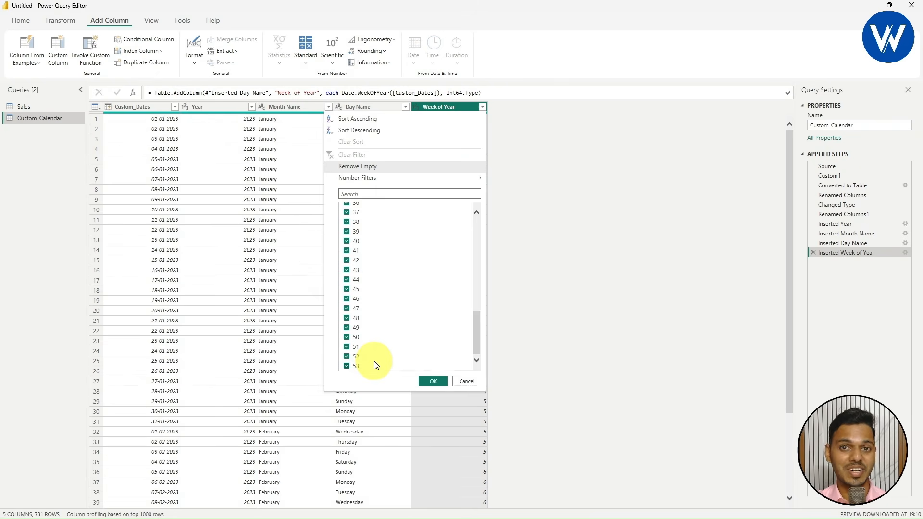
{"action": "left_click", "coordinate": [658, 431]}
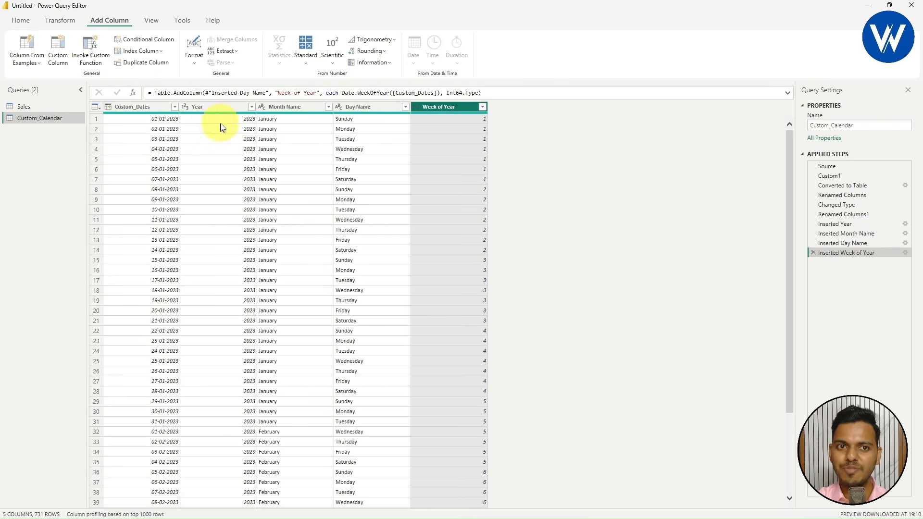
Review the added Year, Month Name, Day Name and Week of Year columns and the other date options available for Custom_Dates
{"action": "left_click", "coordinate": [214, 104]}
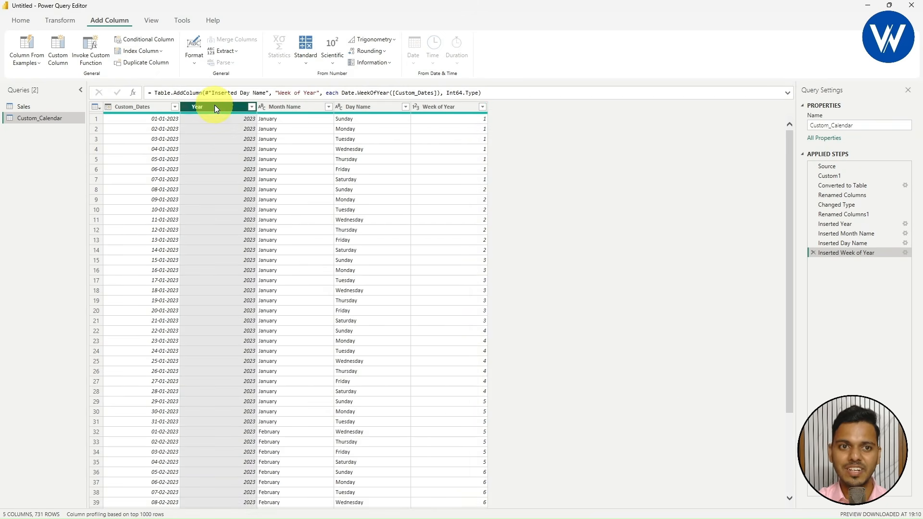
{"action": "left_click", "coordinate": [284, 108]}
{"action": "left_click", "coordinate": [368, 106]}
{"action": "left_click", "coordinate": [443, 109]}
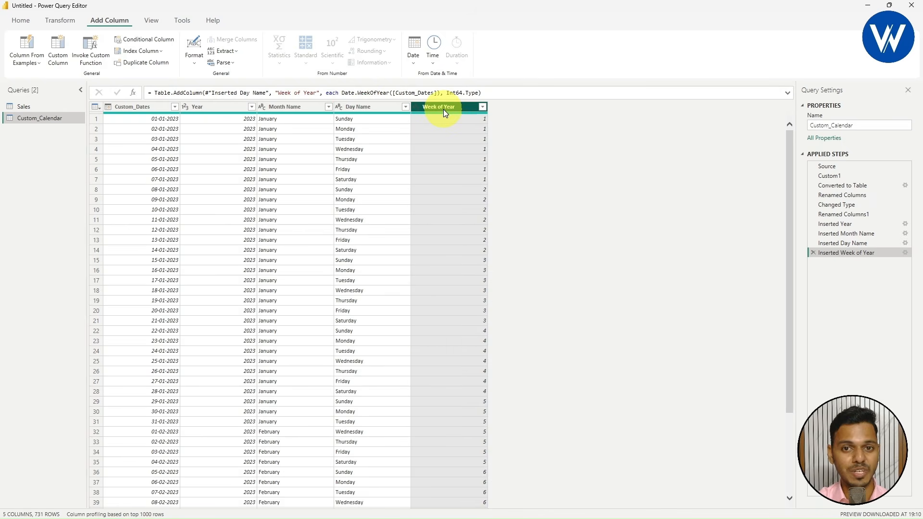
{"action": "left_click", "coordinate": [140, 107]}
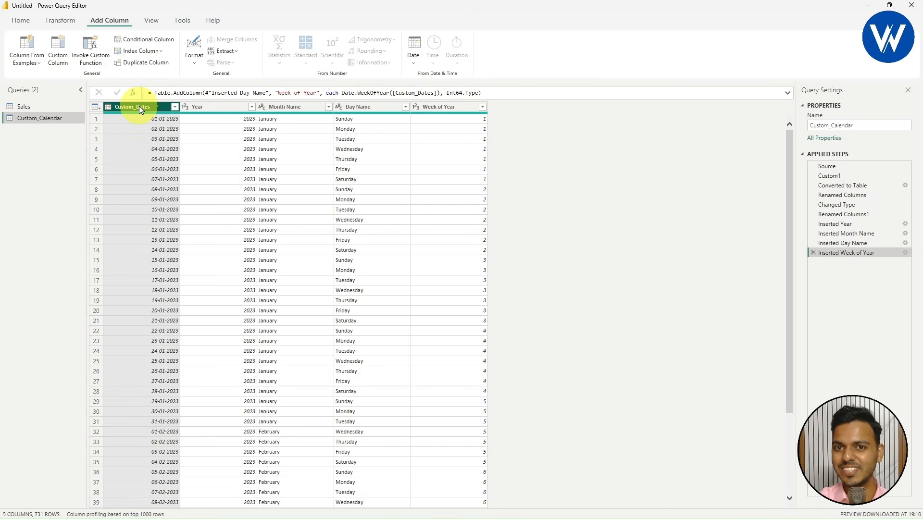
{"action": "left_click", "coordinate": [417, 67]}
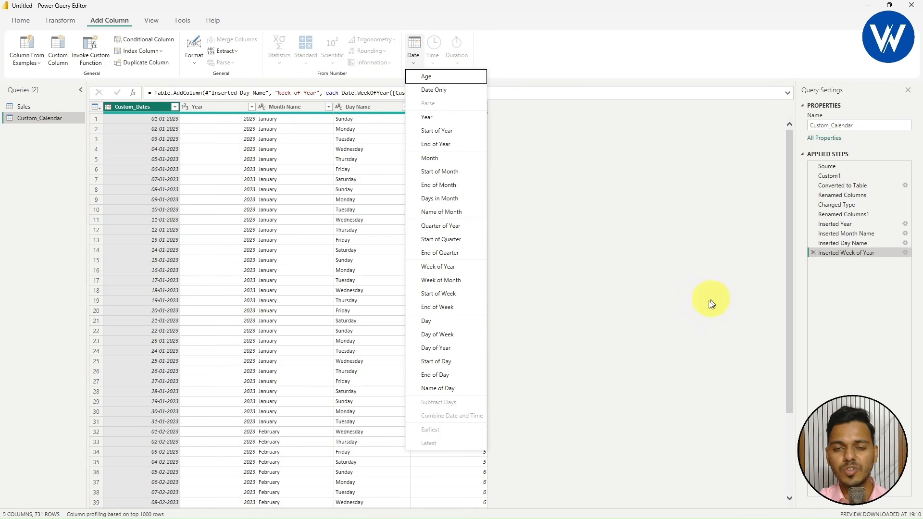
{"action": "left_click", "coordinate": [668, 315]}
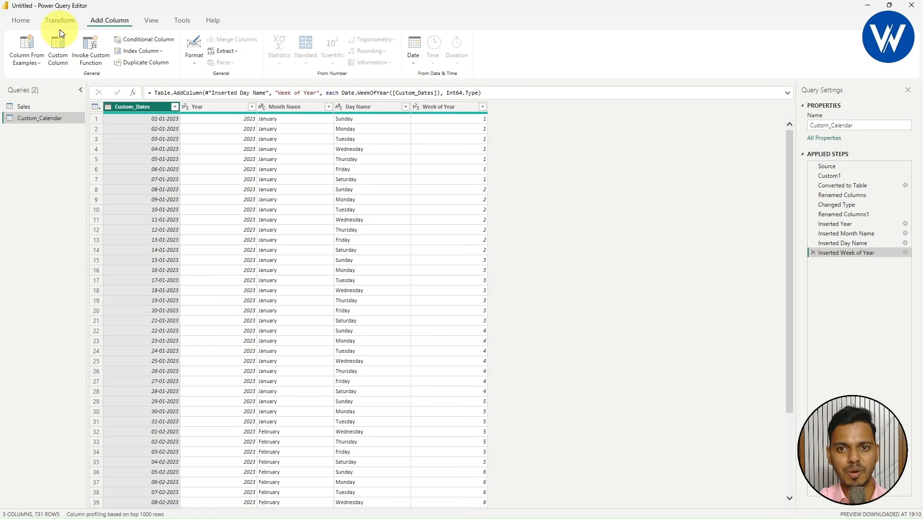
Close and apply the query changes to load Custom_Calendar into Power BI Desktop, and show the table's fields
{"action": "left_click", "coordinate": [26, 21]}
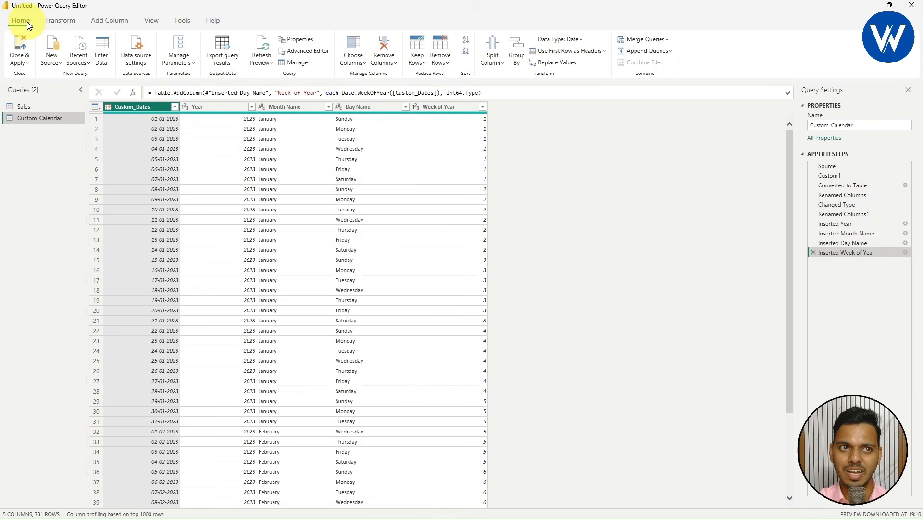
{"action": "left_click", "coordinate": [17, 56]}
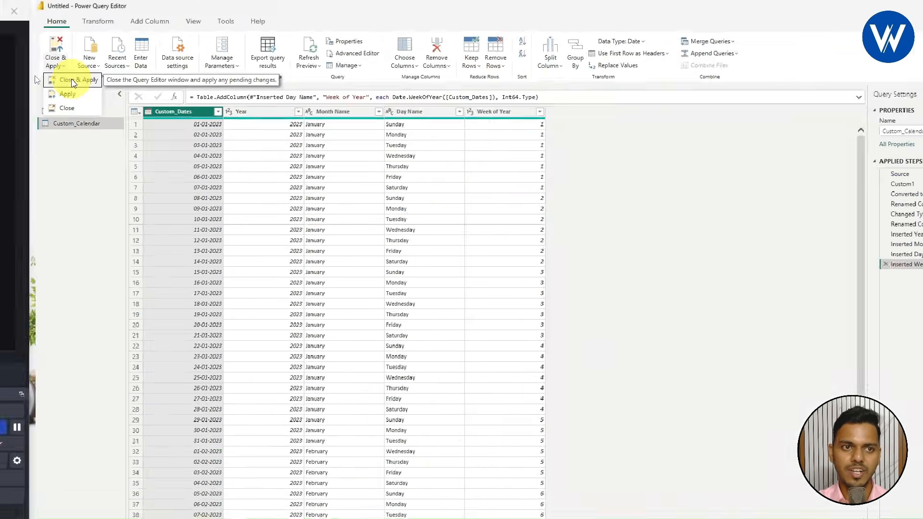
{"action": "left_click", "coordinate": [74, 126]}
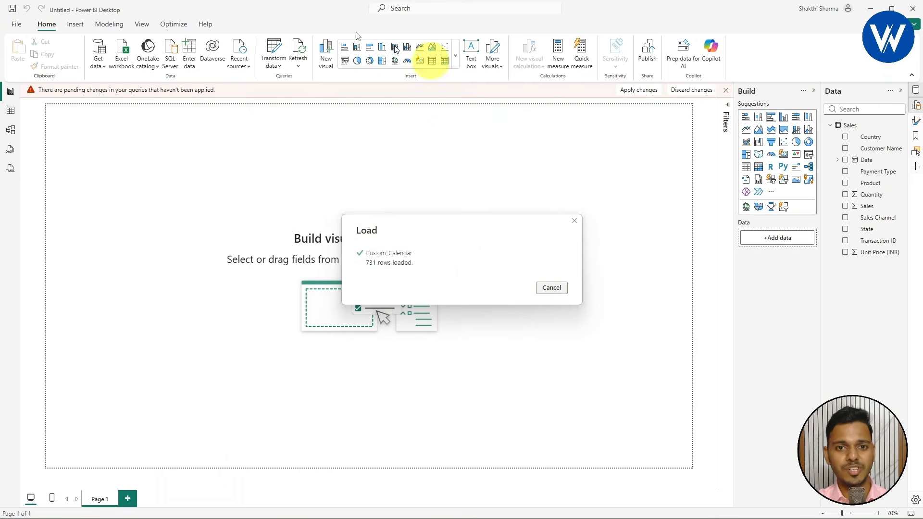
{"action": "left_click", "coordinate": [848, 125]}
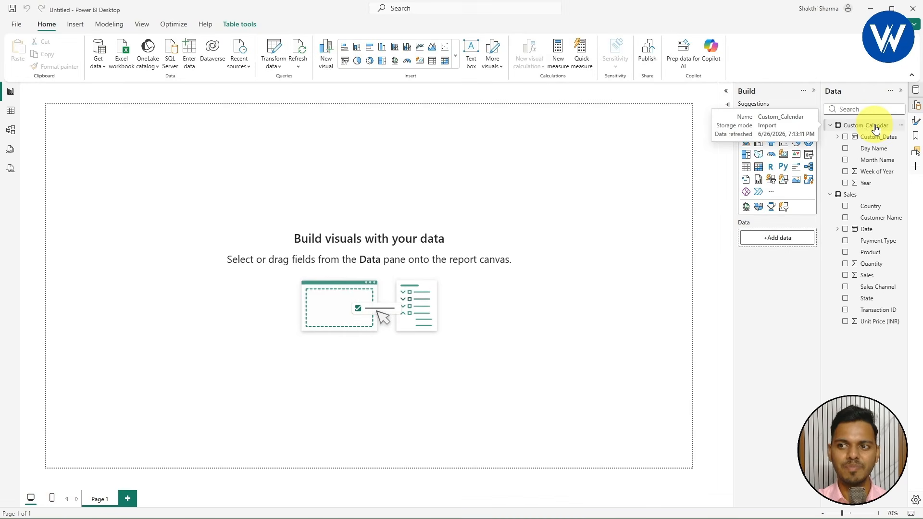
Examine the Custom_Calendar and Sales tables in Table view, comparing the Custom_Dates column with the Sales table's Date column
{"action": "left_click", "coordinate": [11, 111]}
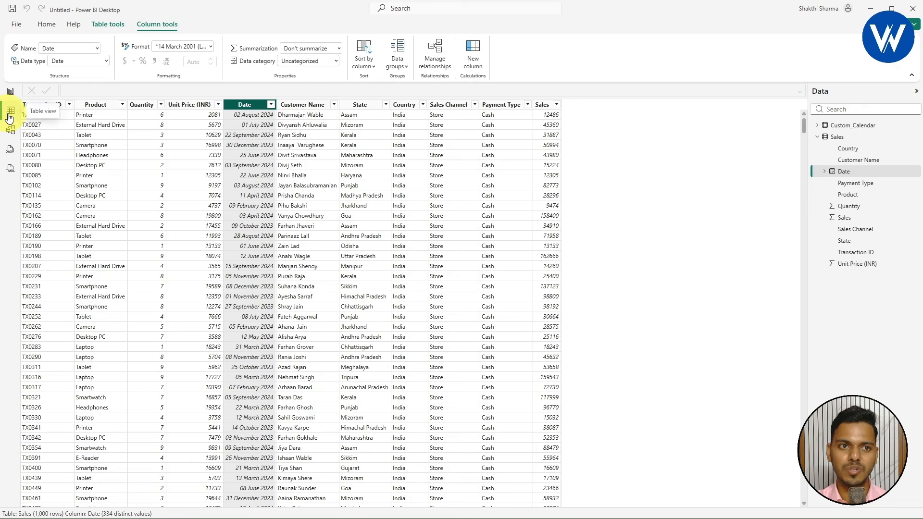
{"action": "left_click", "coordinate": [857, 127]}
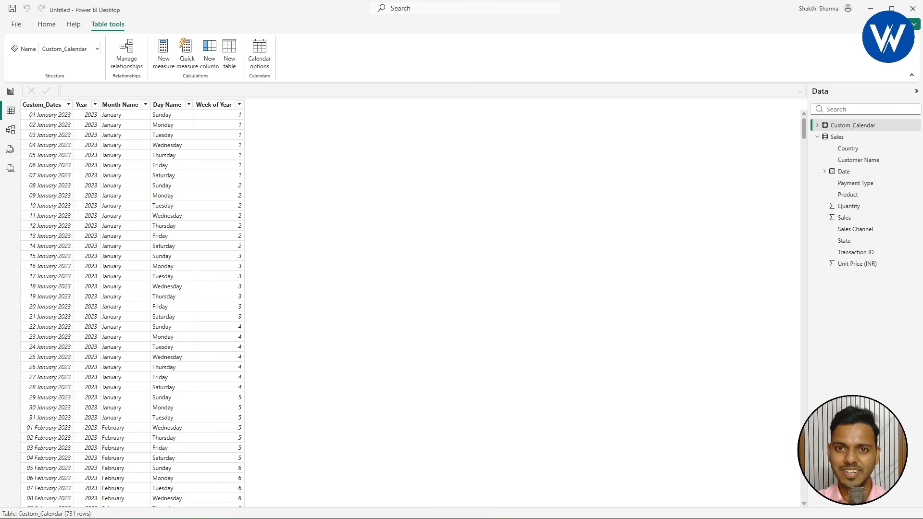
{"action": "left_click", "coordinate": [43, 105]}
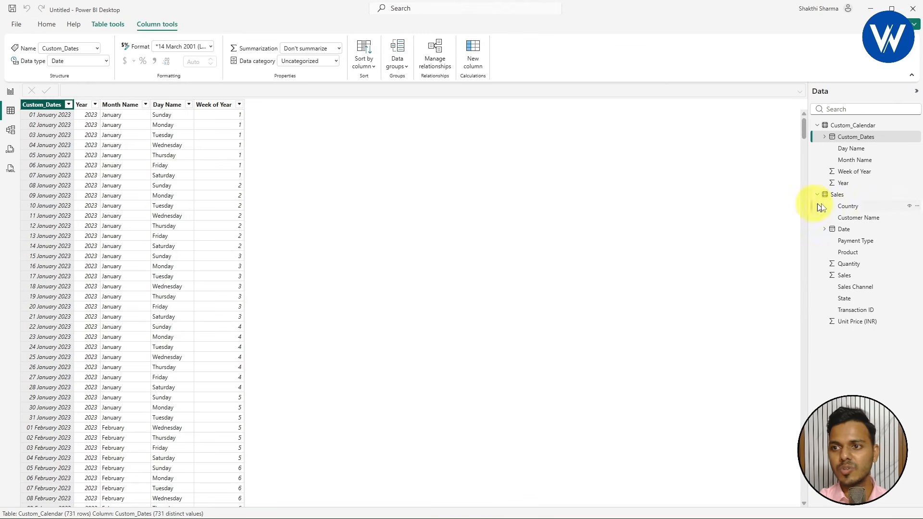
{"action": "left_click", "coordinate": [848, 195]}
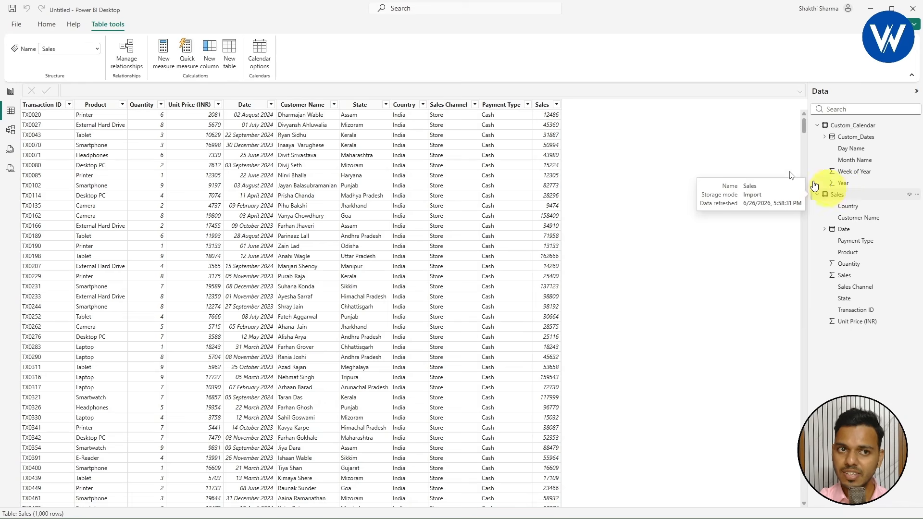
{"action": "left_click", "coordinate": [255, 106]}
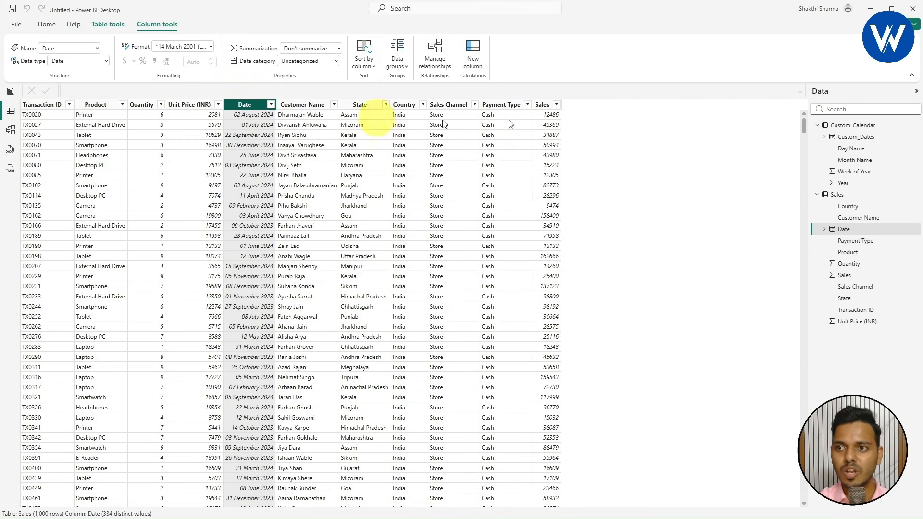
{"action": "left_click", "coordinate": [834, 126]}
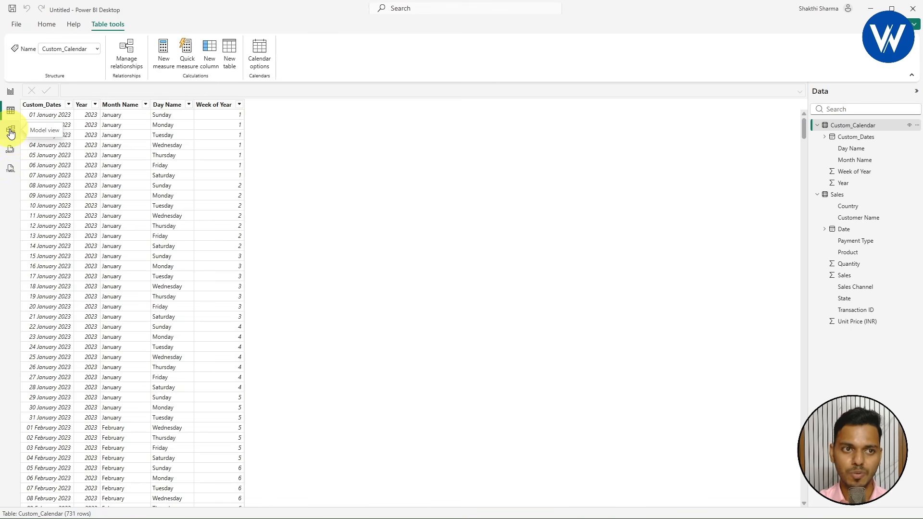
Show the data model diagram and move the Sales and Custom_Calendar tables apart, leaving space between them
{"action": "left_click", "coordinate": [11, 134]}
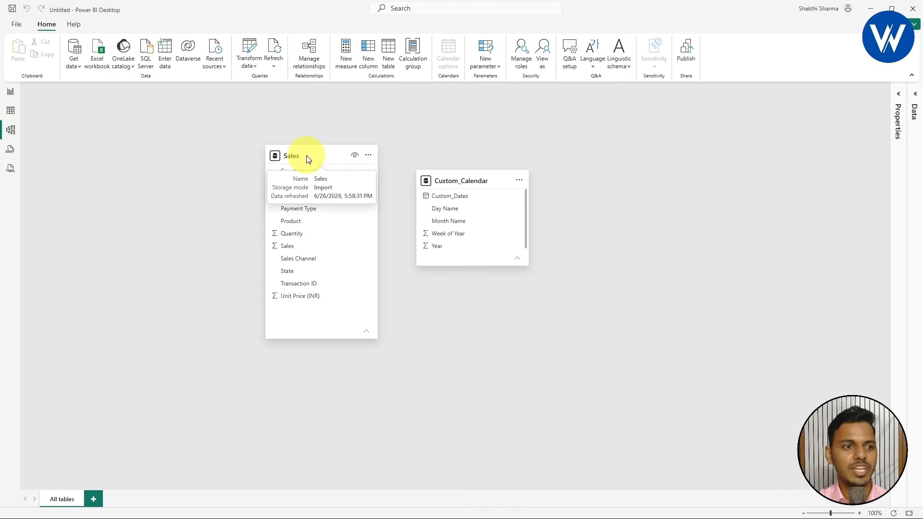
{"action": "left_click_drag", "start_coordinate": [304, 158], "coordinate": [263, 179]}
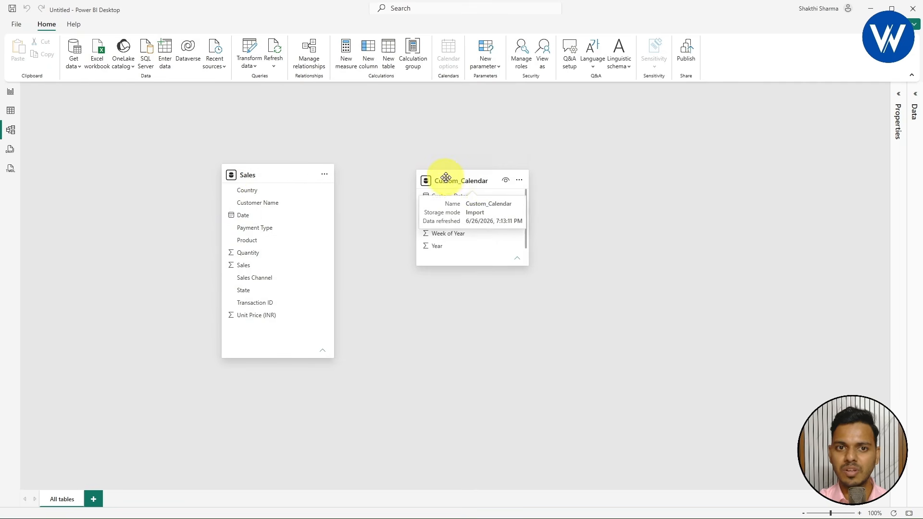
{"action": "left_click_drag", "start_coordinate": [447, 181], "coordinate": [478, 189]}
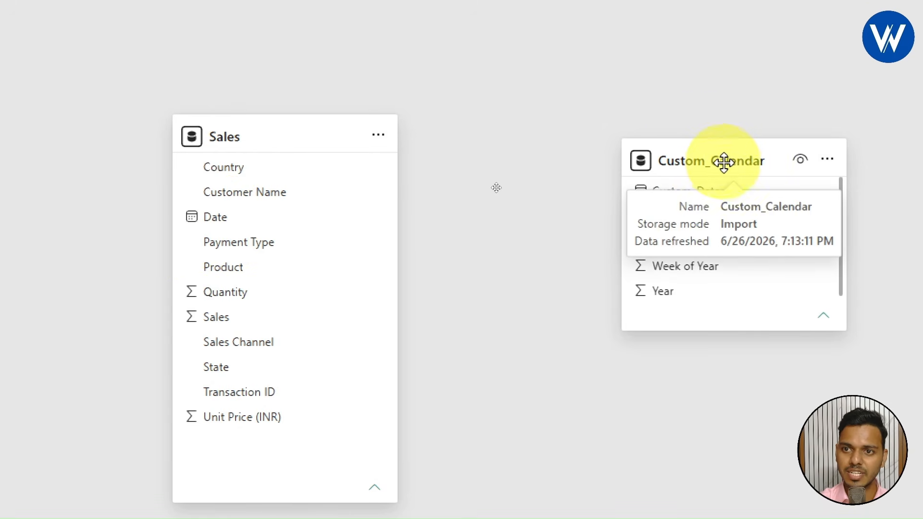
{"action": "left_click_drag", "start_coordinate": [722, 162], "coordinate": [634, 198]}
Create an active one-to-many relationship from Custom_Calendar's Custom_Dates to the Sales table's Date, with single cross-filter direction, and save it
{"action": "left_click_drag", "start_coordinate": [539, 152], "coordinate": [213, 175]}
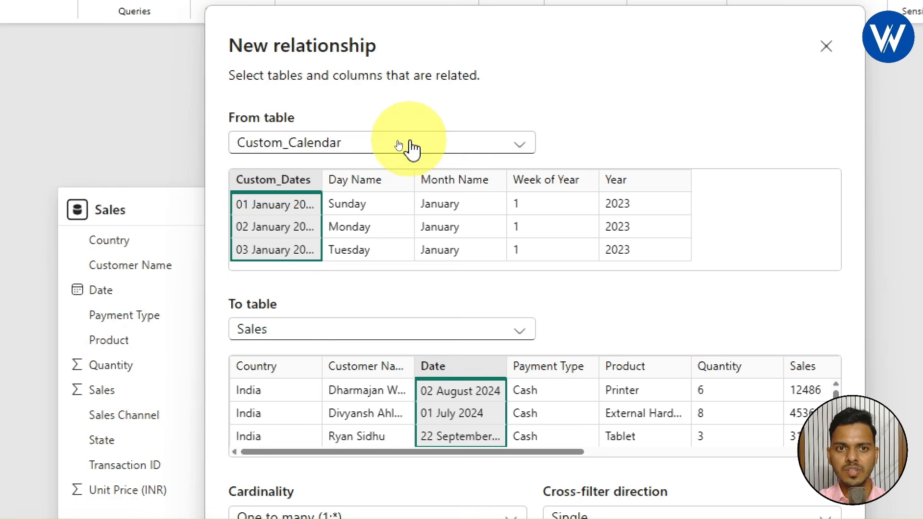
{"action": "left_click", "coordinate": [388, 141]}
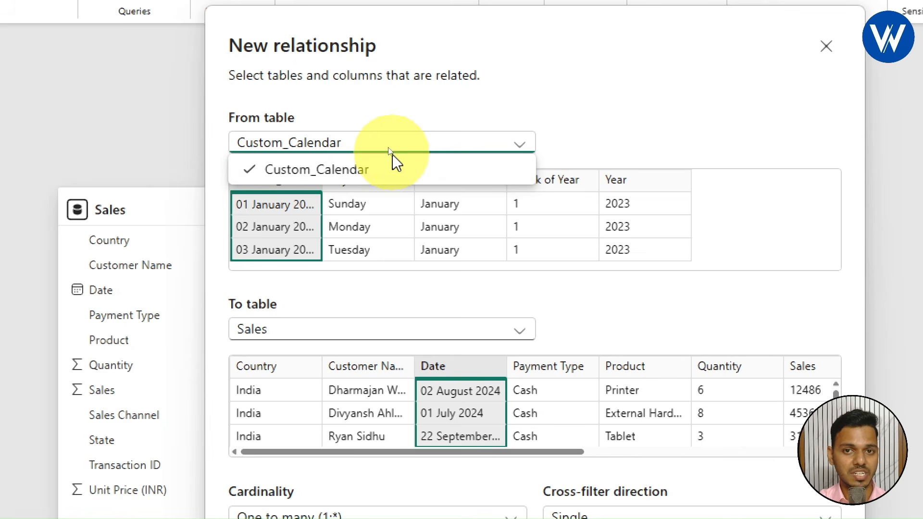
{"action": "left_click", "coordinate": [387, 147]}
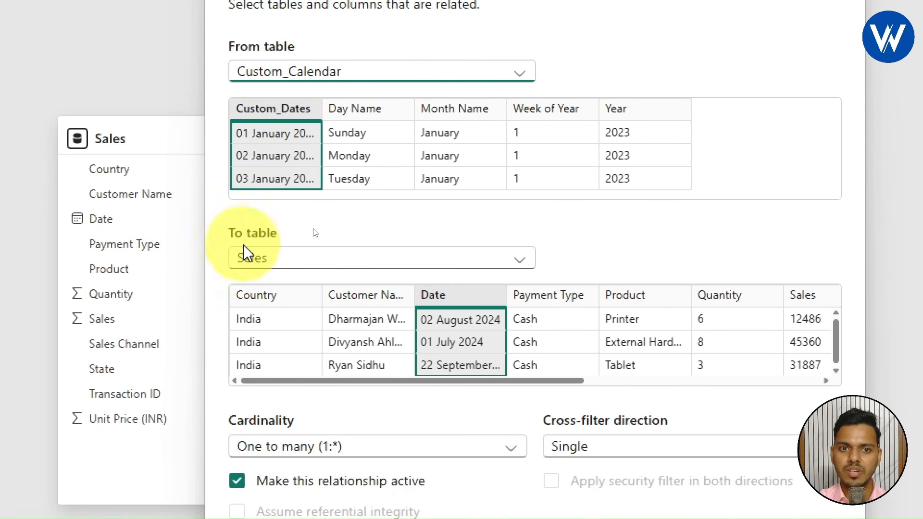
{"action": "left_click", "coordinate": [265, 259]}
{"action": "left_click", "coordinate": [292, 260]}
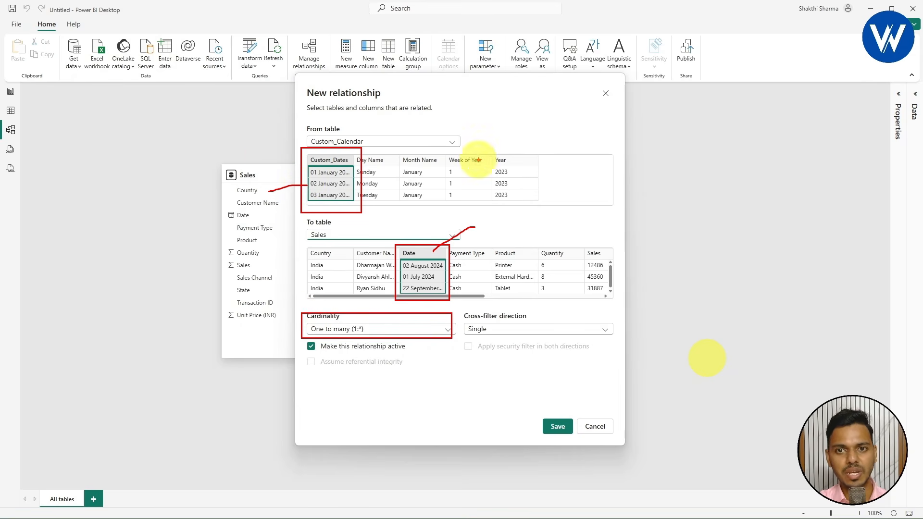
{"action": "left_click", "coordinate": [551, 427]}
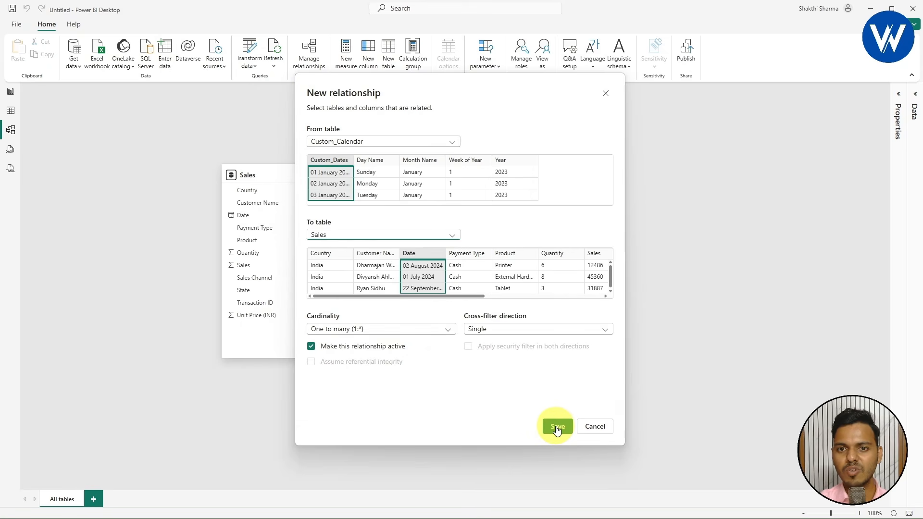